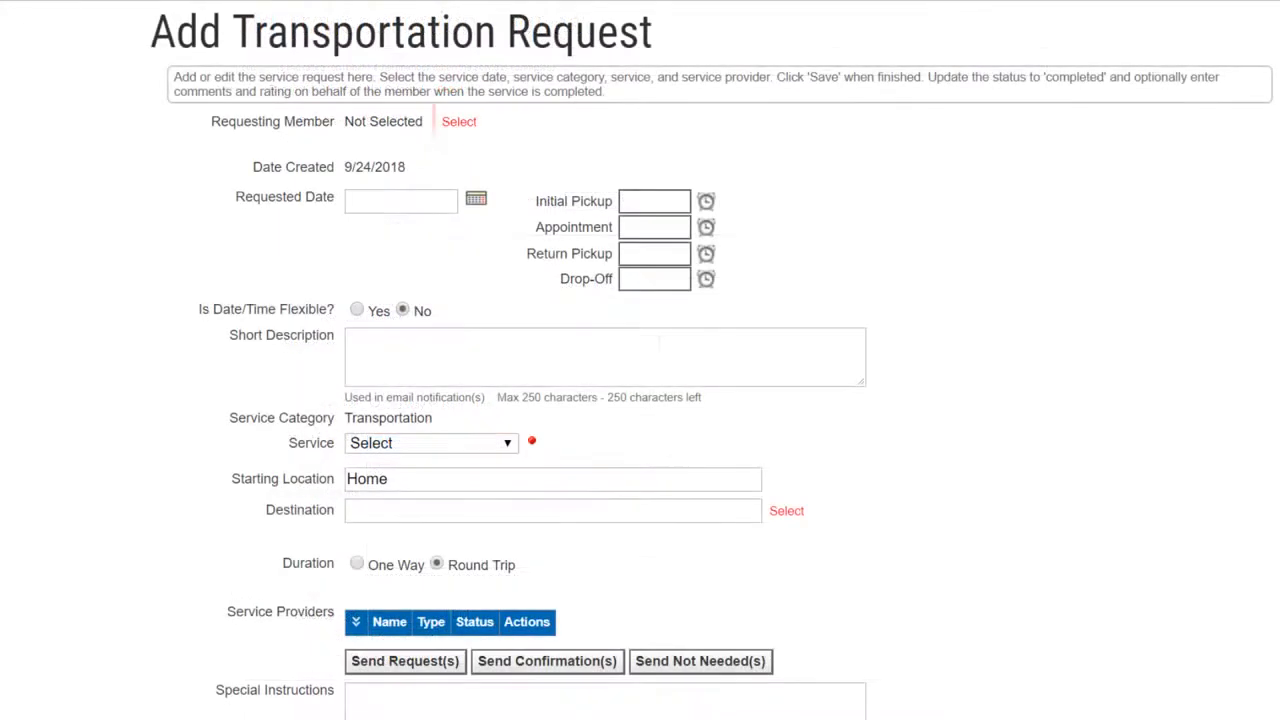
Search members by last name, choose the second match as requesting member and open the member's alert note.
click(459, 122)
text(Fowler)
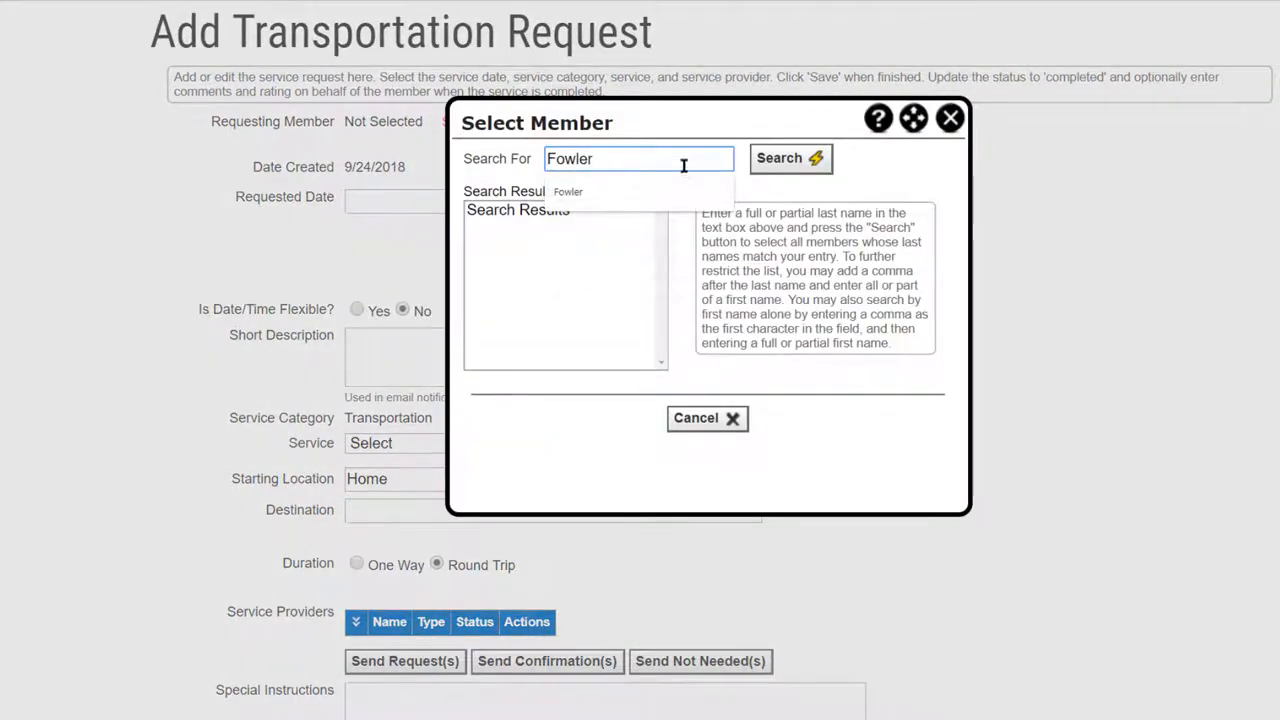
click(778, 160)
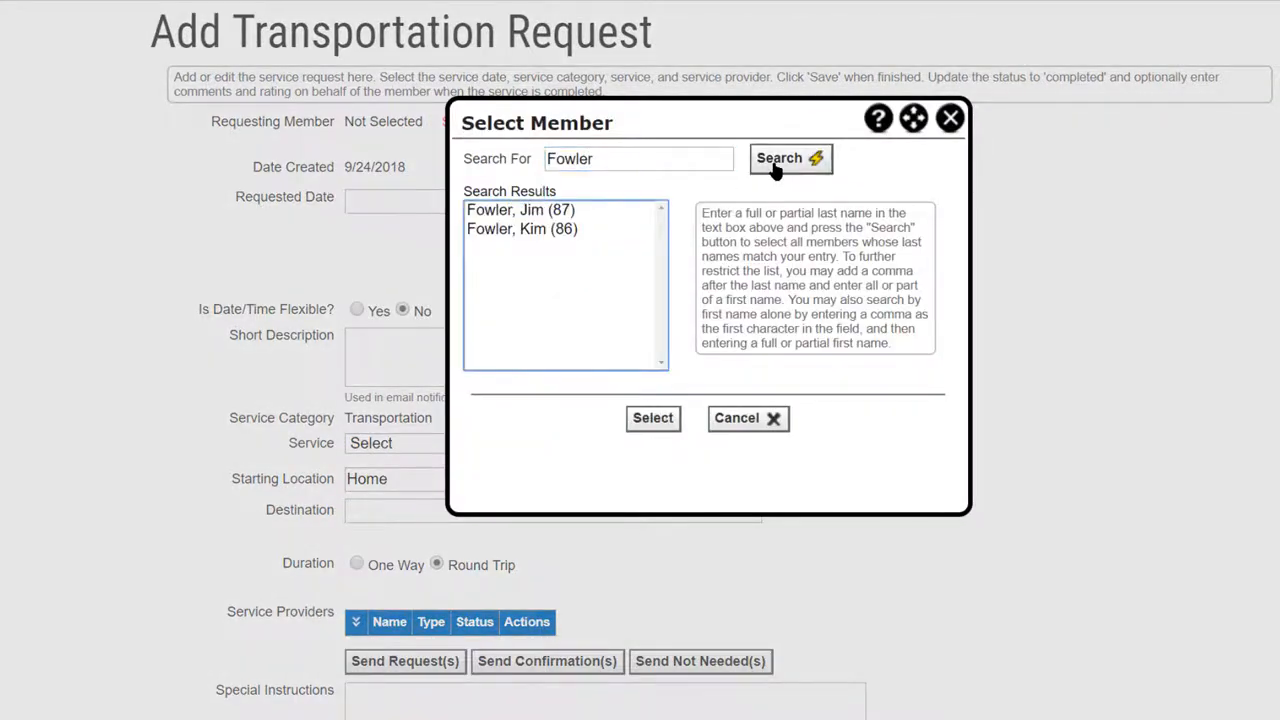
click(556, 232)
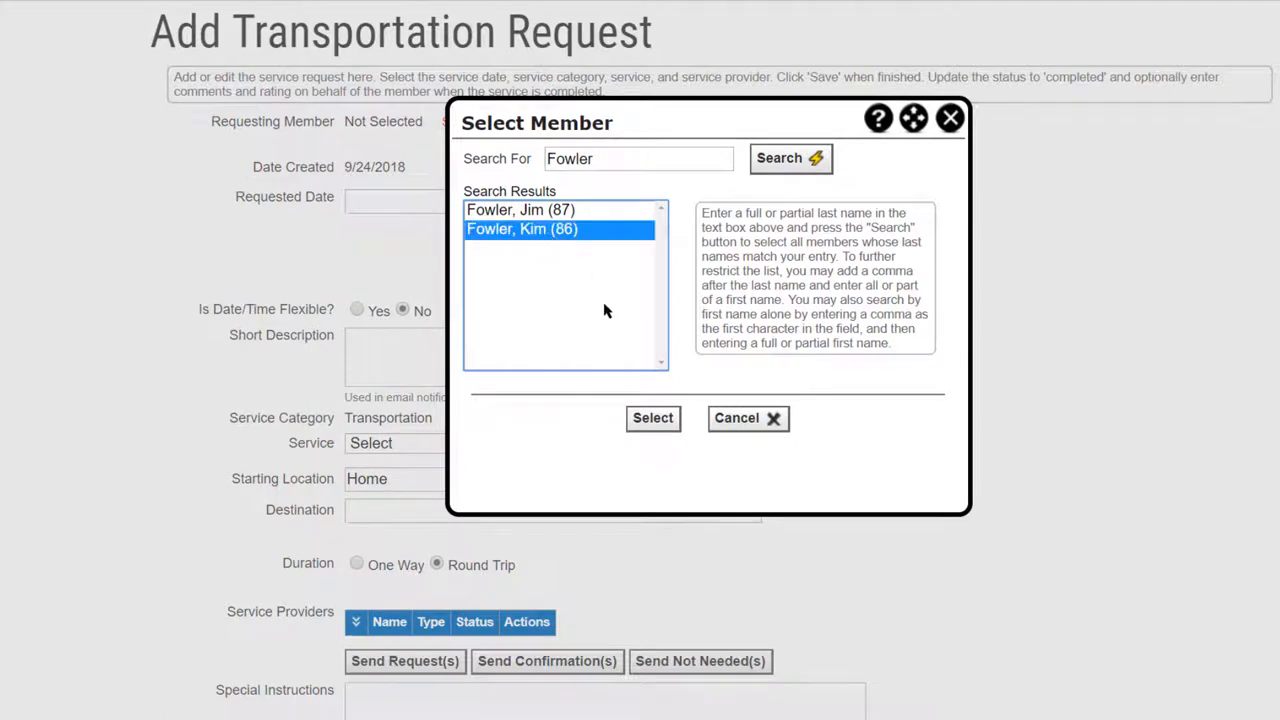
click(654, 418)
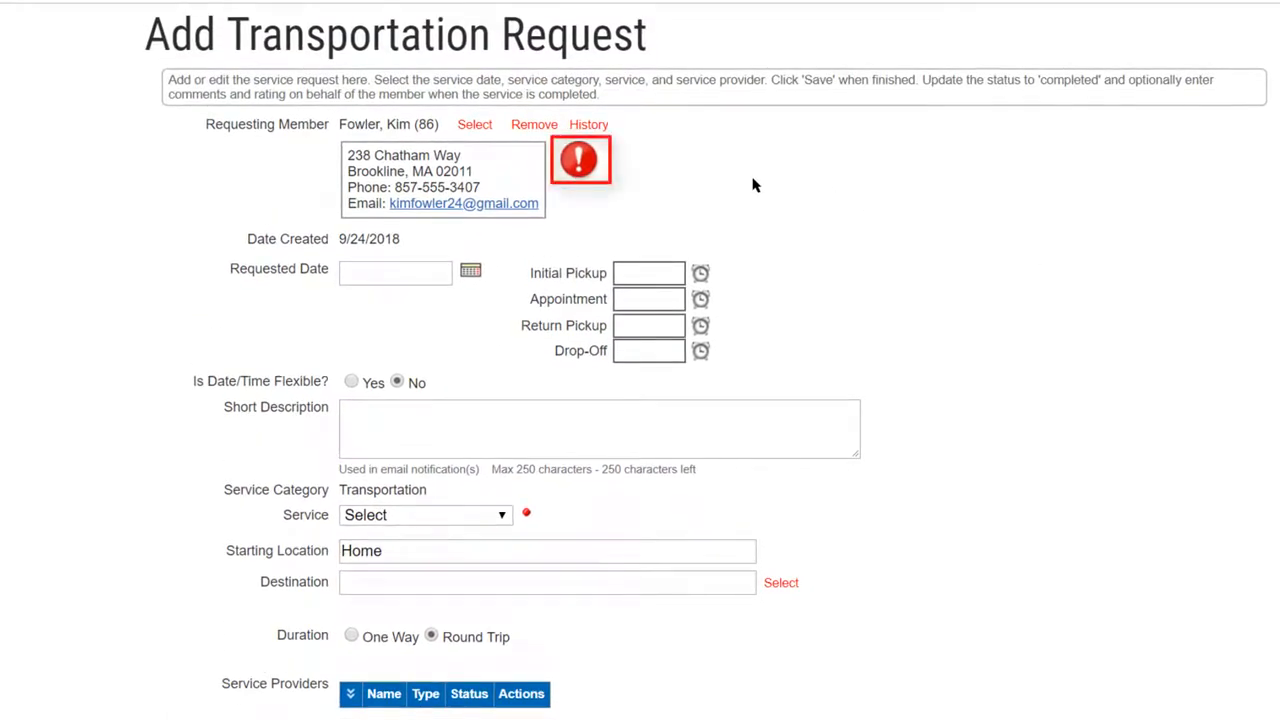
mouse_move(588, 170)
click(588, 170)
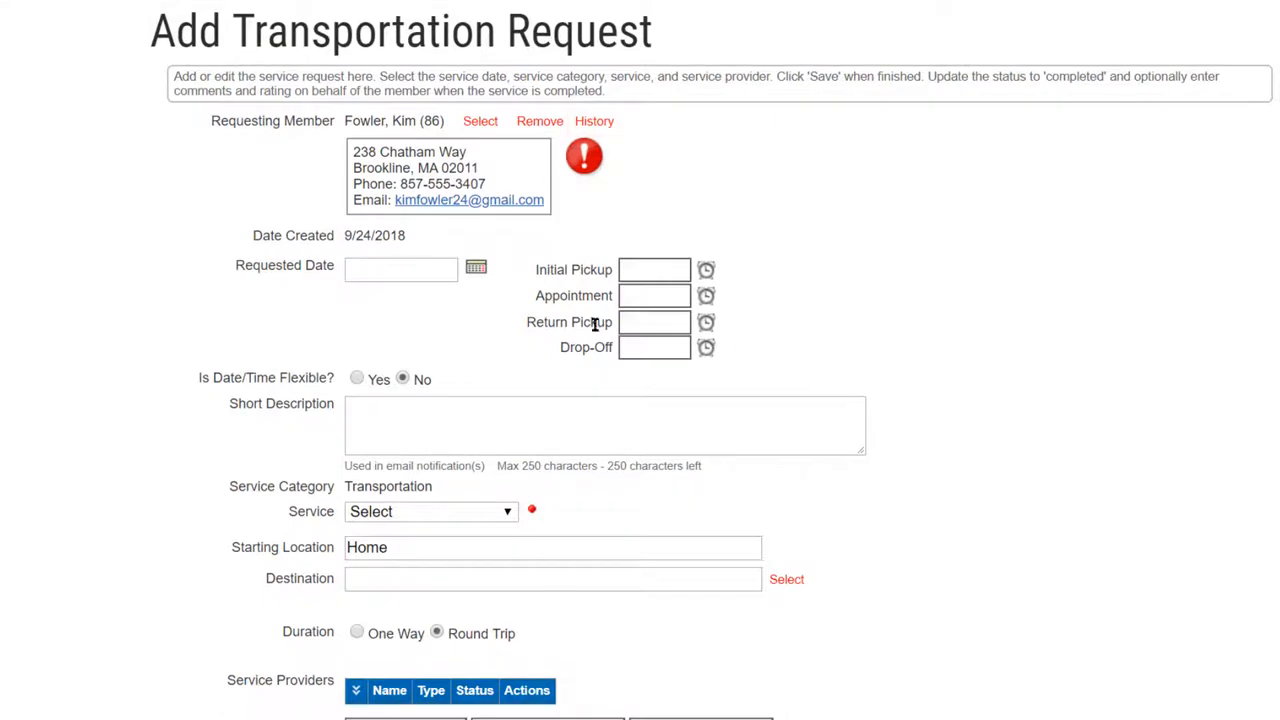
Set the requested date to 09/27/2018 with initial pickup 10:00 AM, appointment 10:40 AM, return pickup 12:00 PM and drop-off 12:30 PM.
click(476, 272)
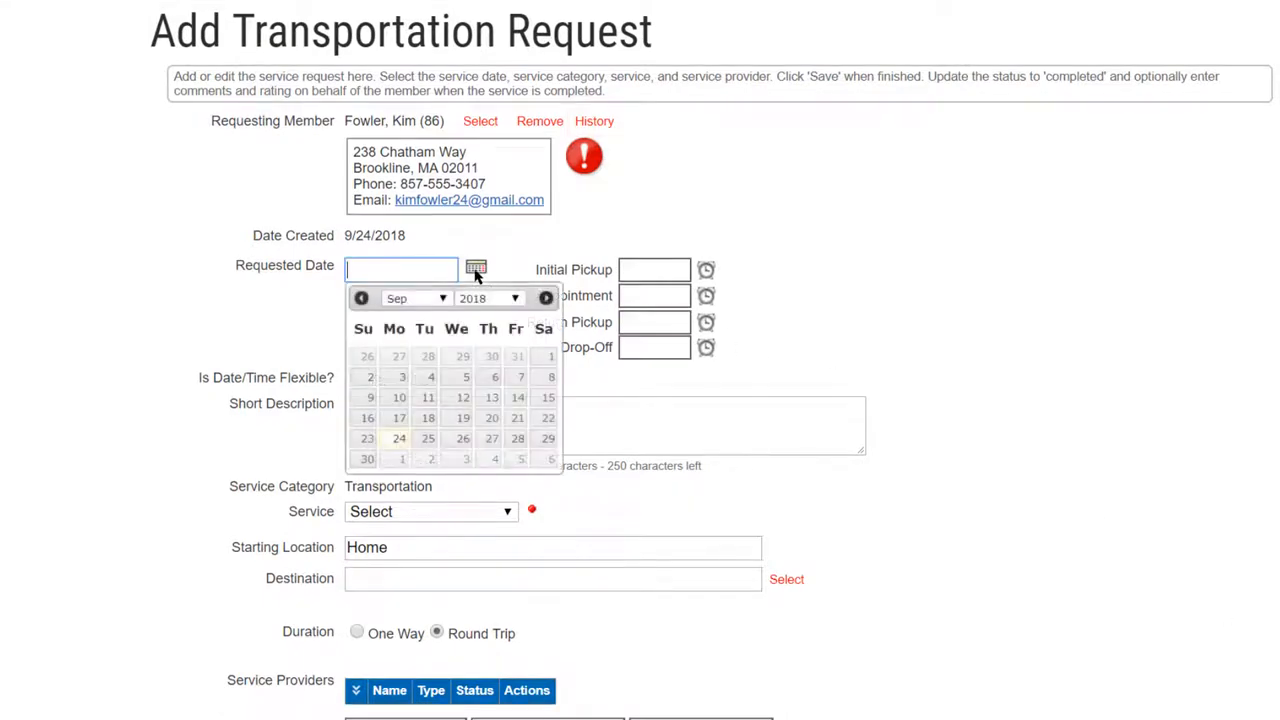
click(491, 439)
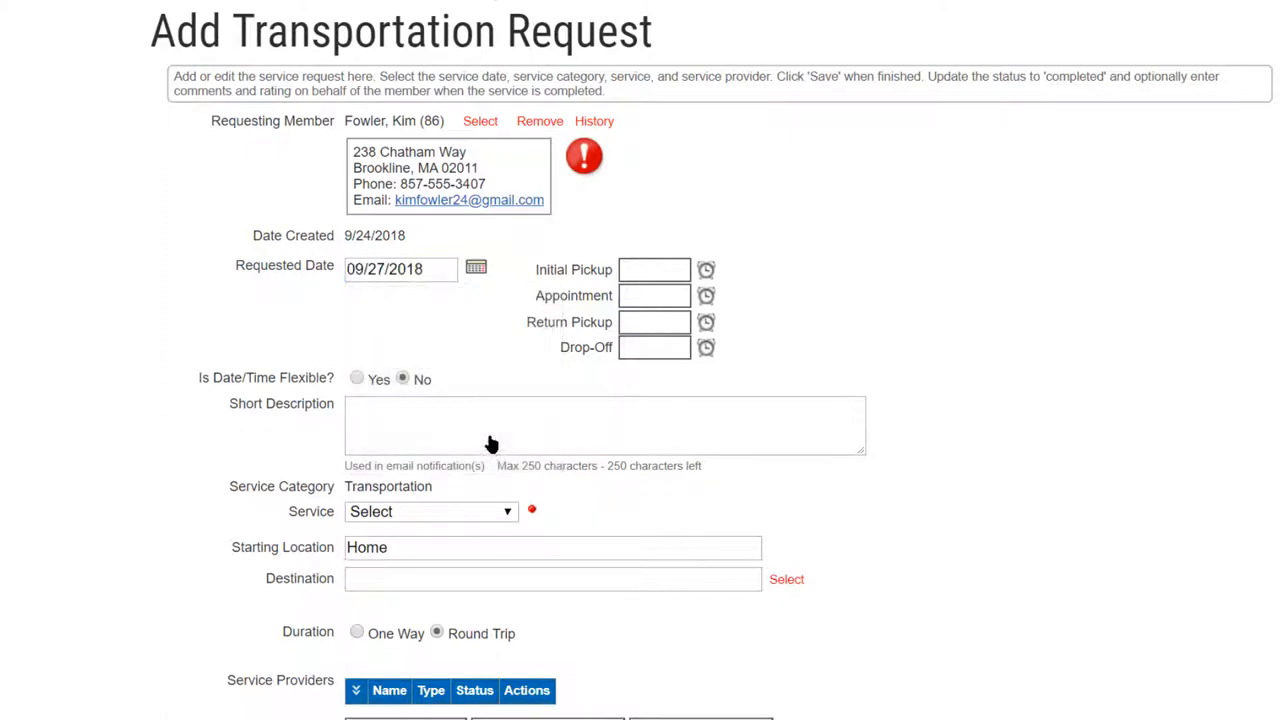
click(706, 274)
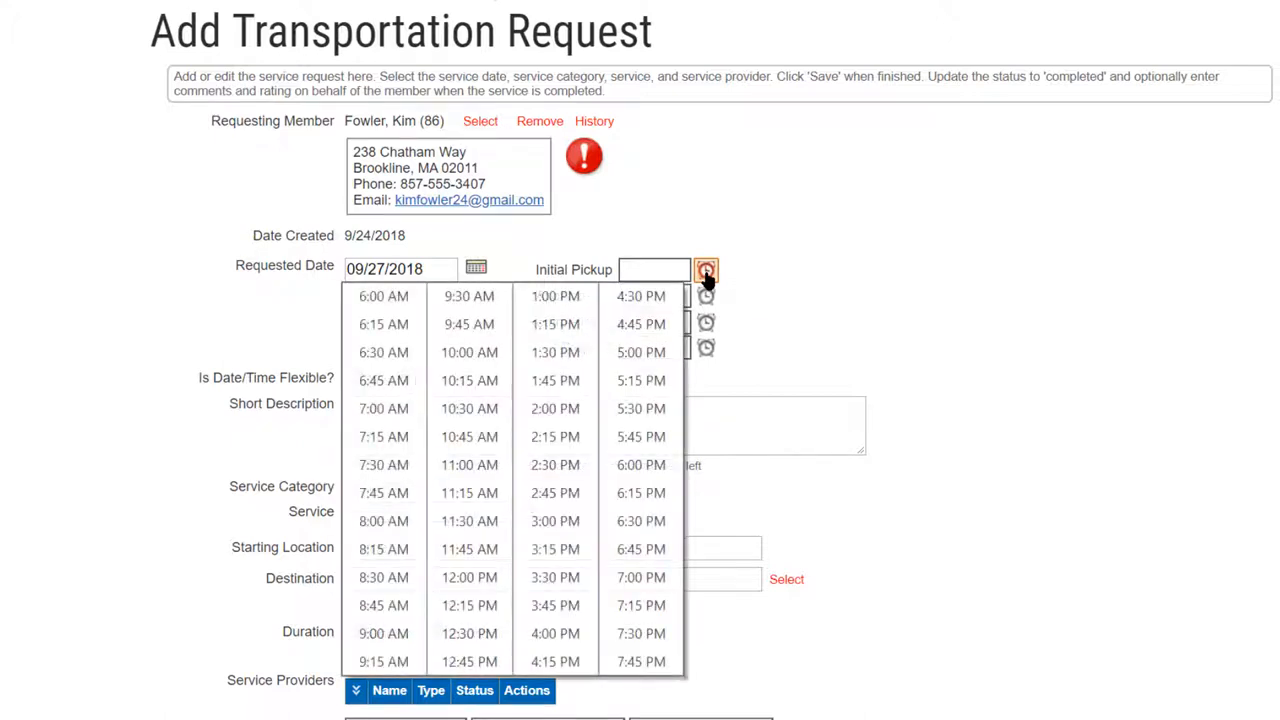
click(494, 355)
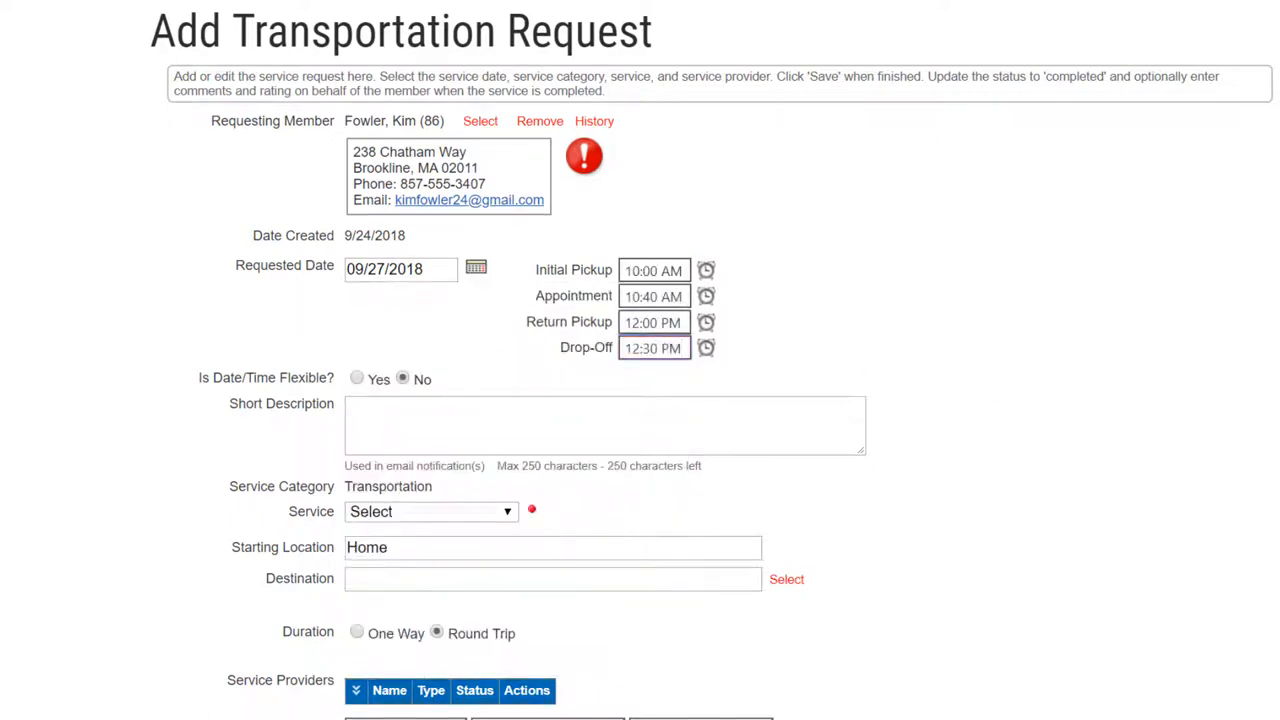
Fill in the request details: date/time flexible No, short description "Monthly blood test" and service Medical Trip.
click(357, 380)
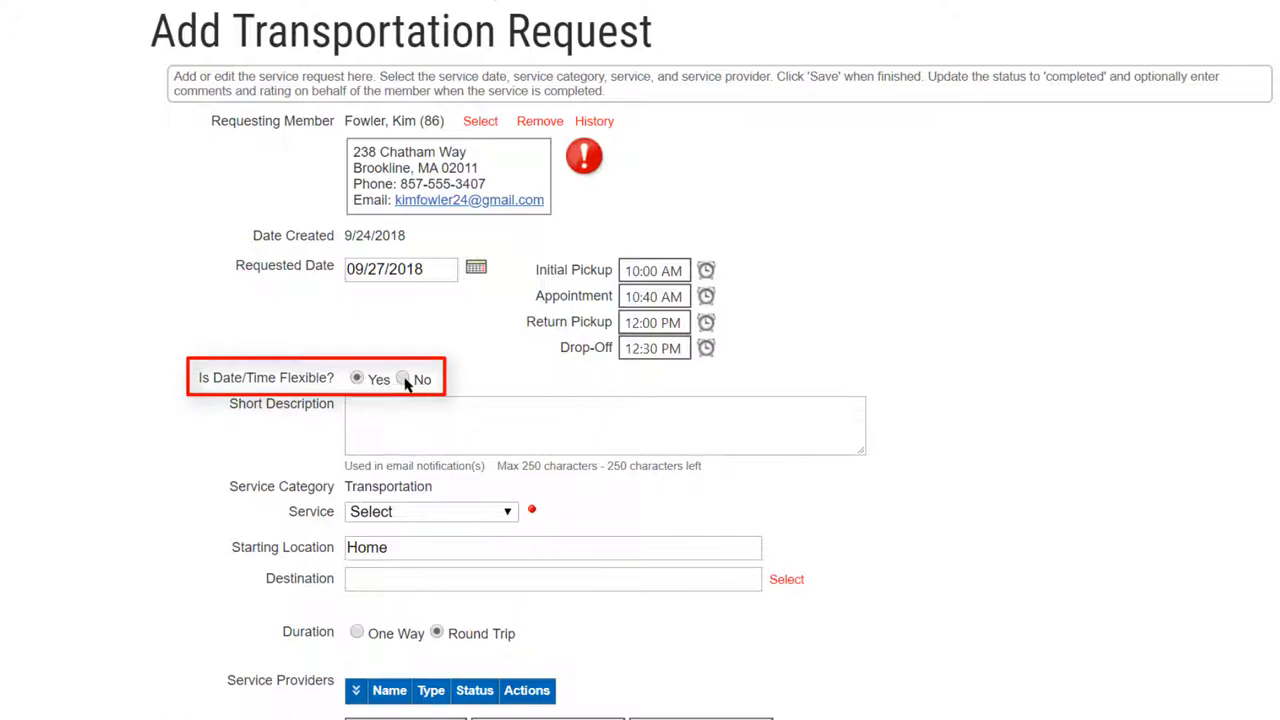
click(403, 380)
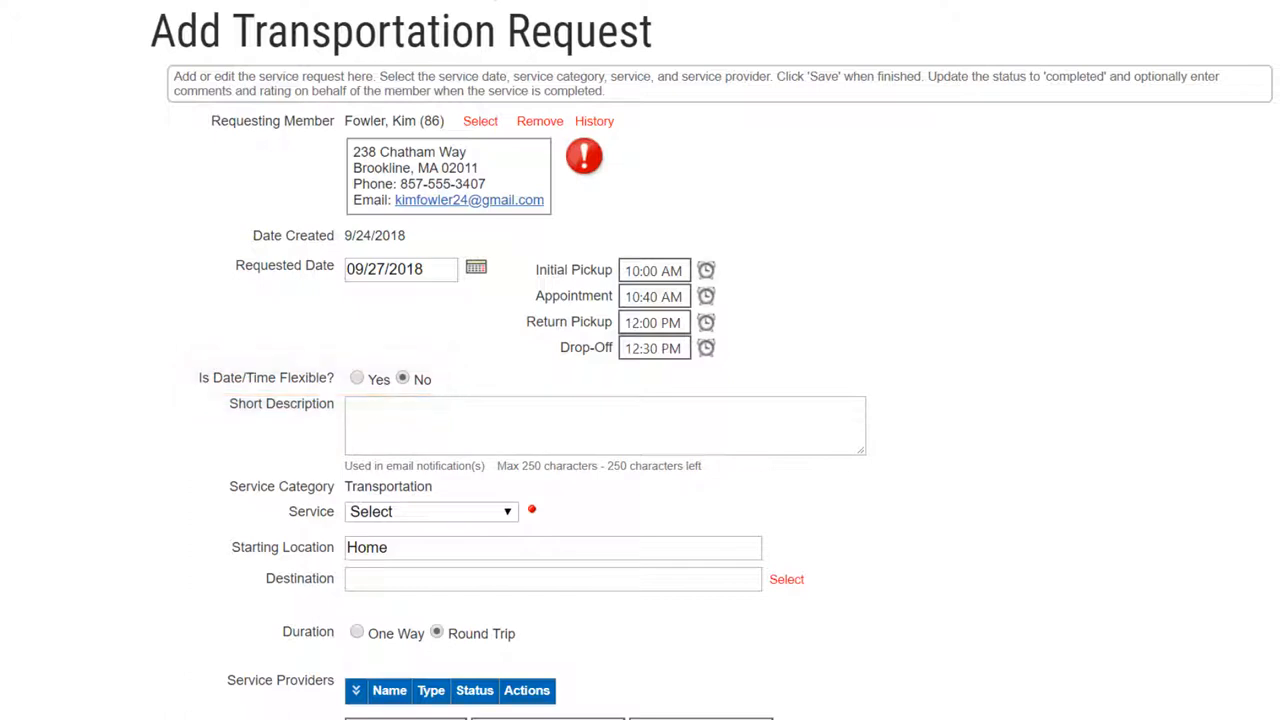
text(Monthly blood test)
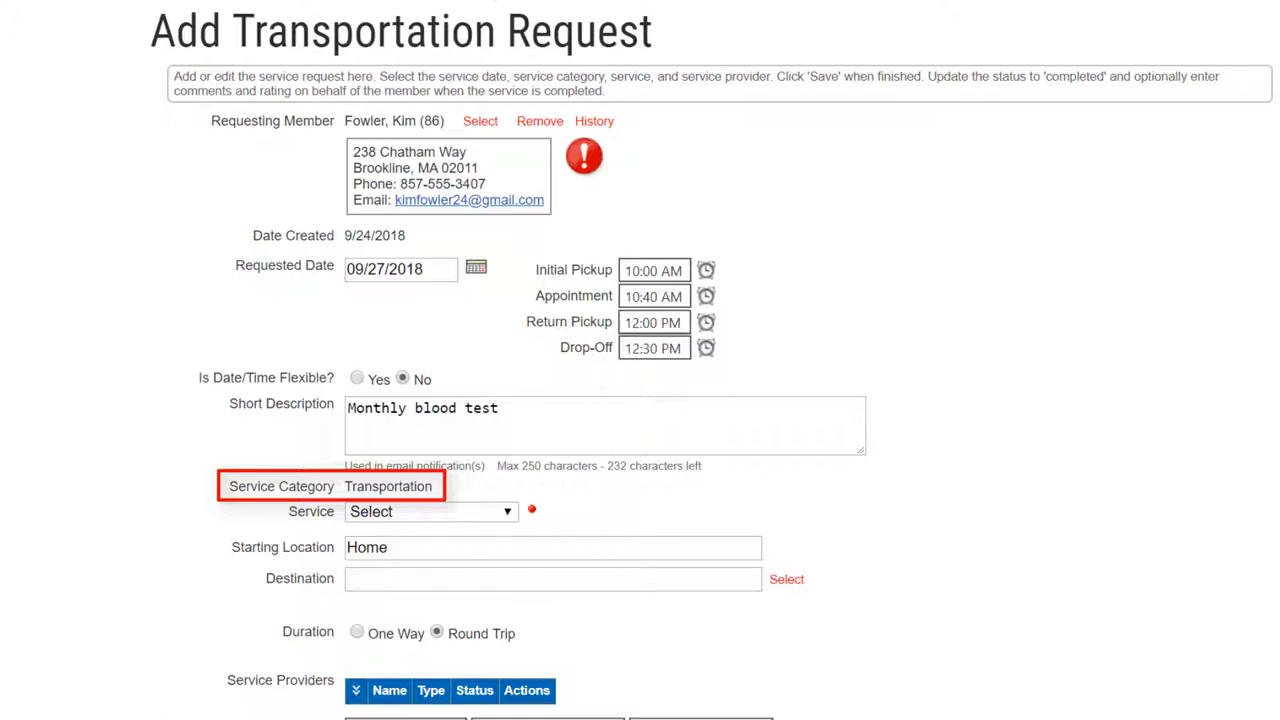
click(510, 513)
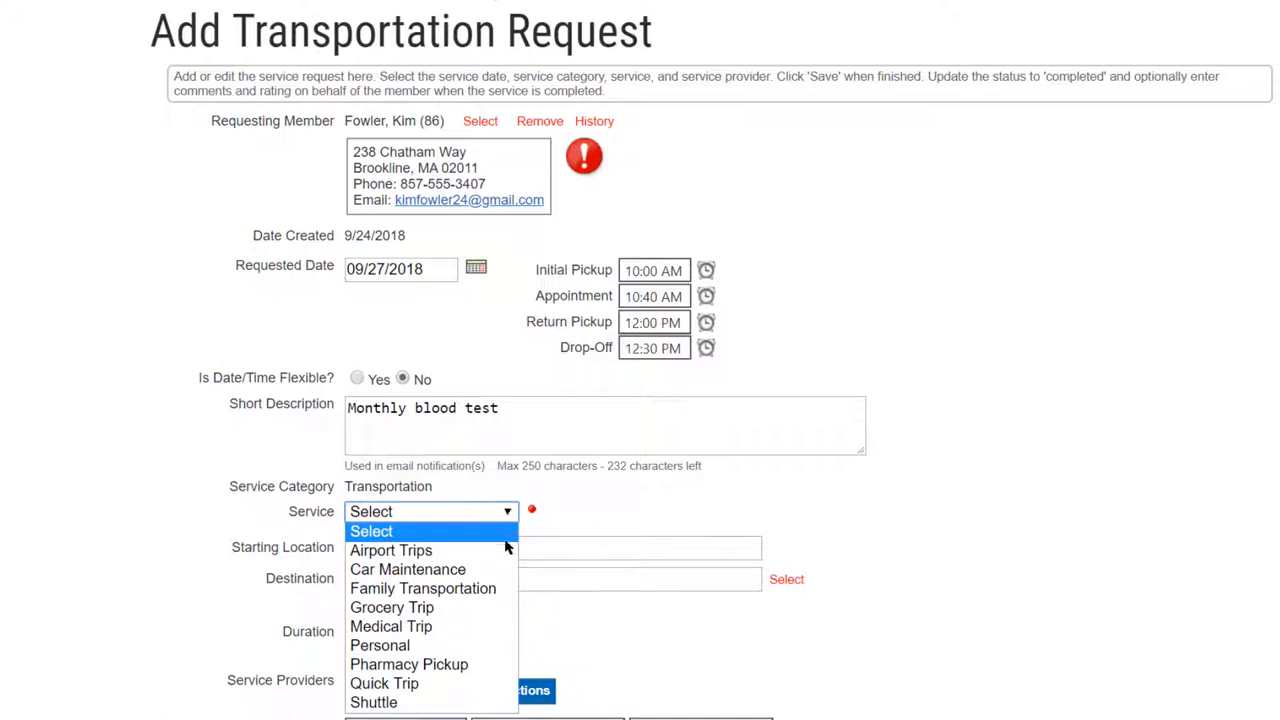
click(475, 629)
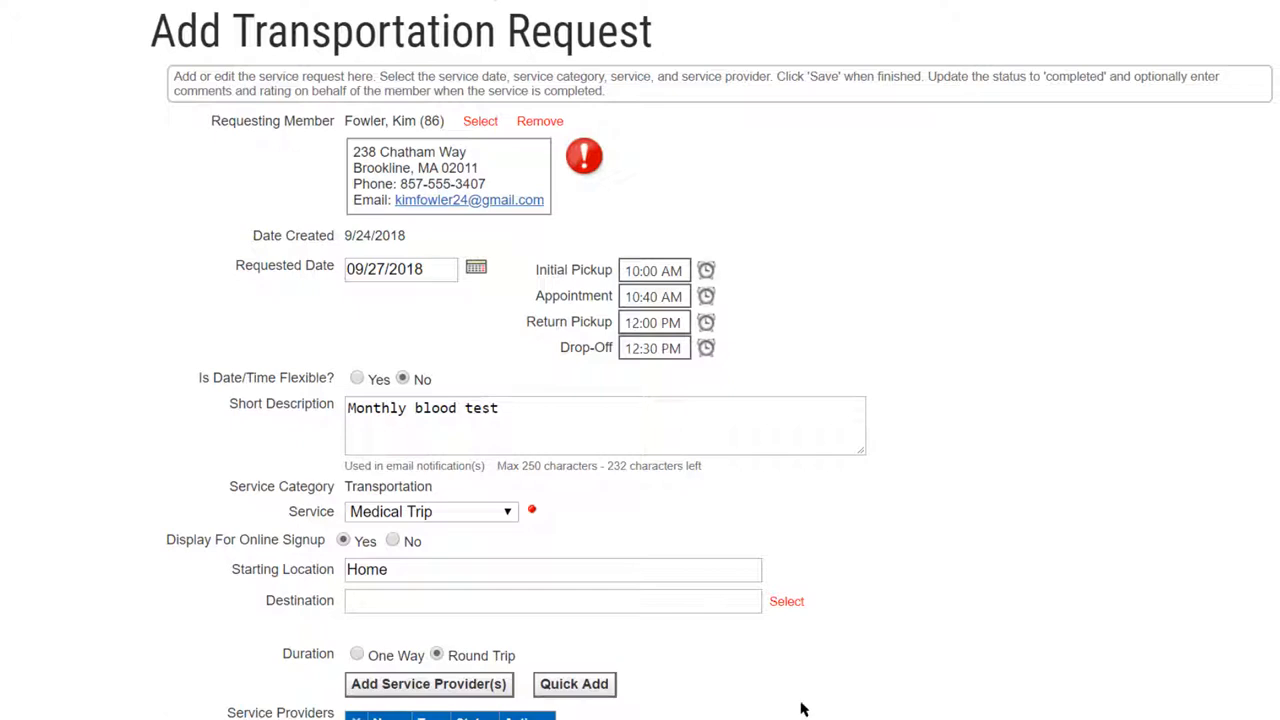
List the saved destinations and choose Northwest Community Hospital as the trip's destination.
click(790, 604)
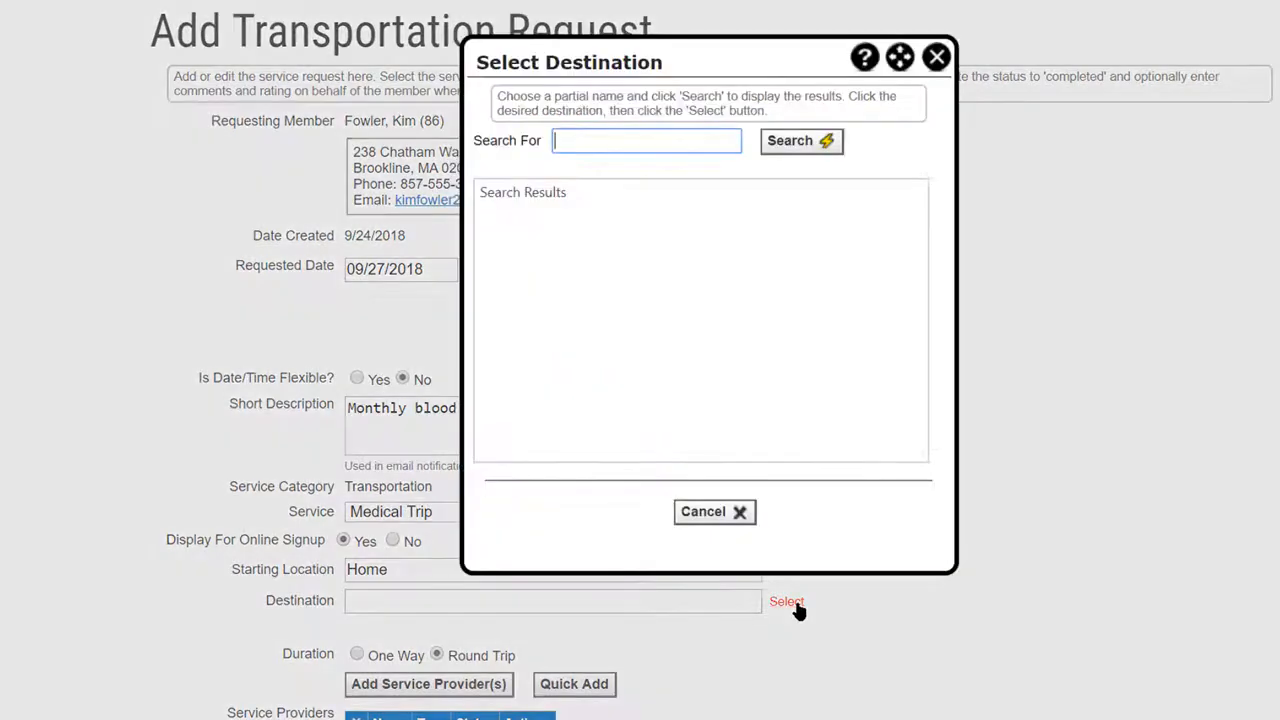
click(800, 144)
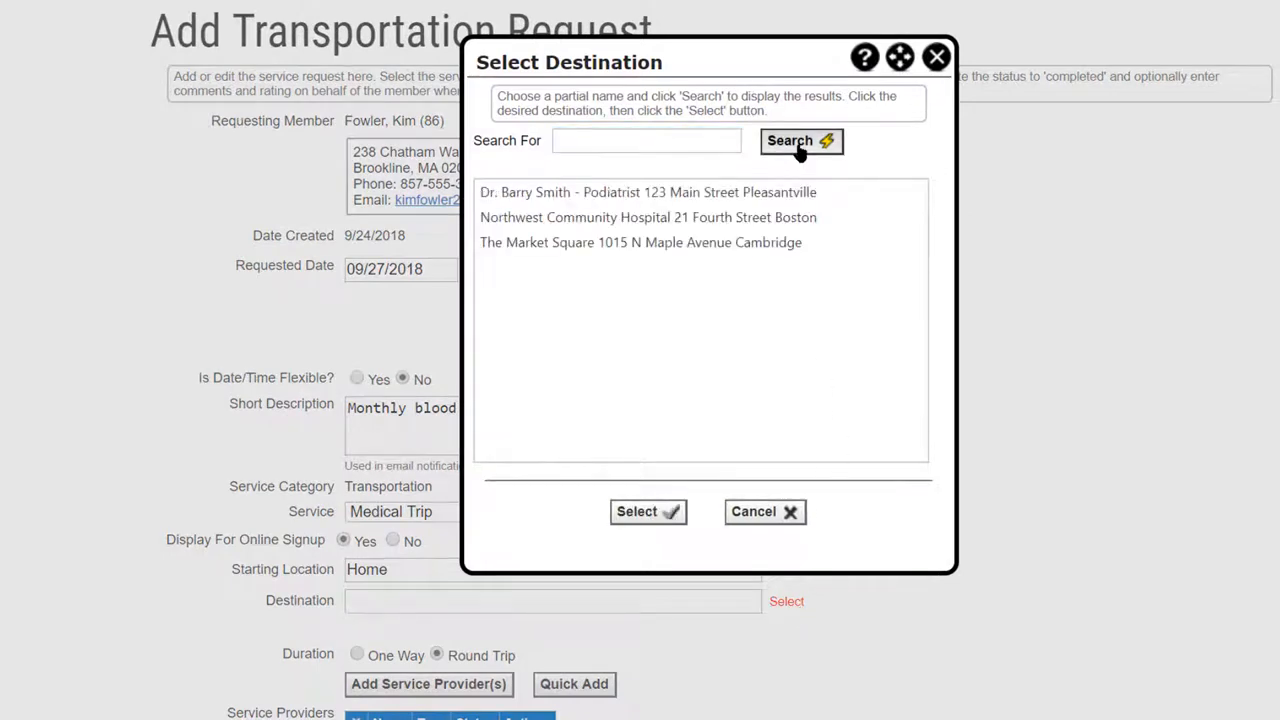
click(763, 200)
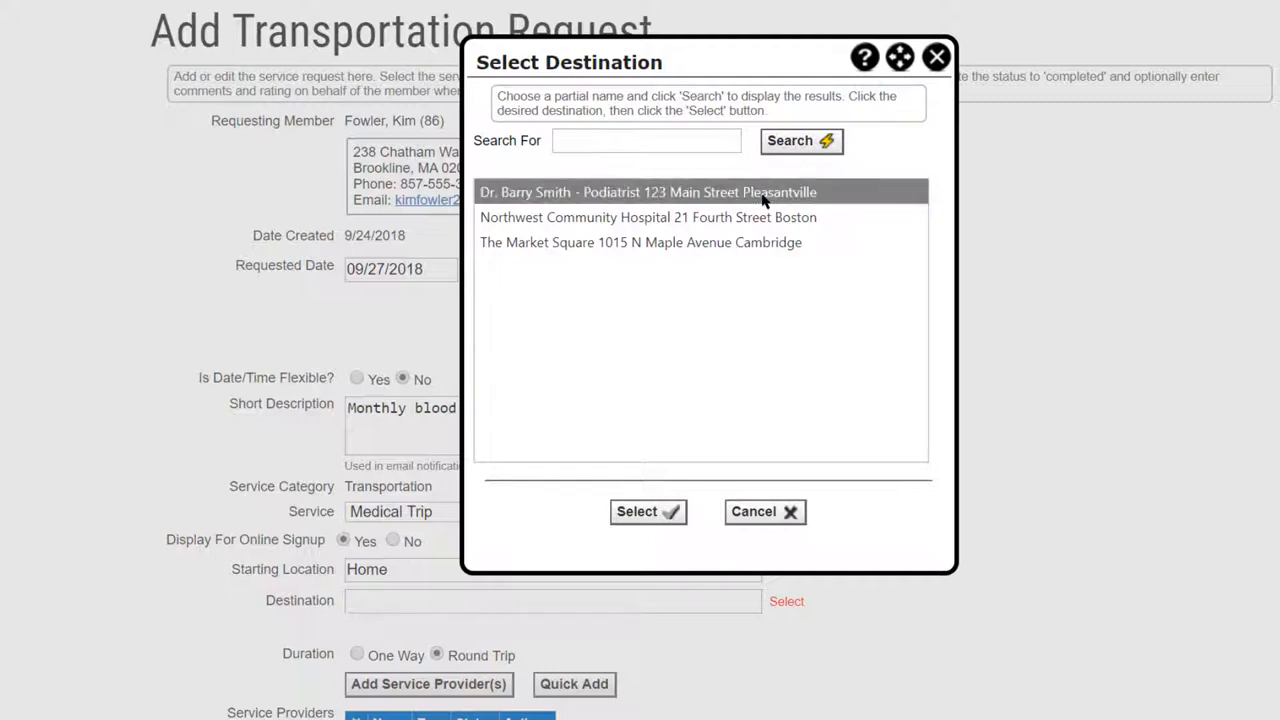
click(763, 219)
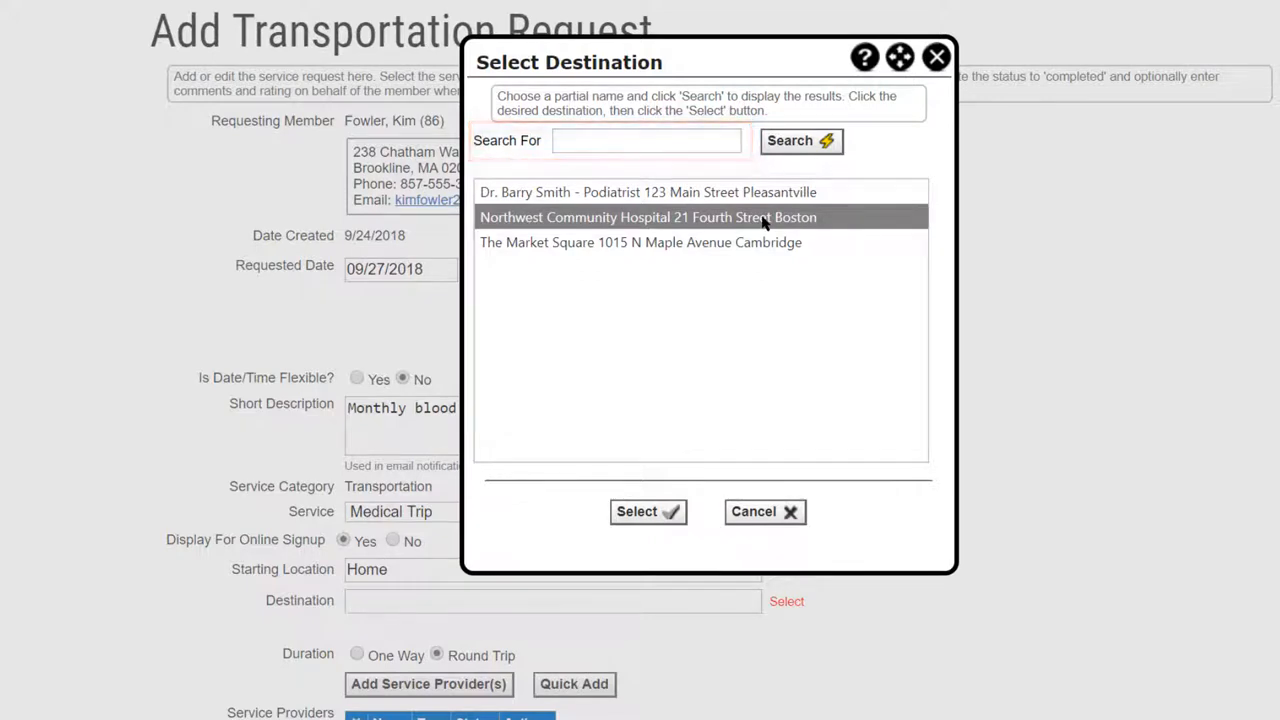
click(640, 512)
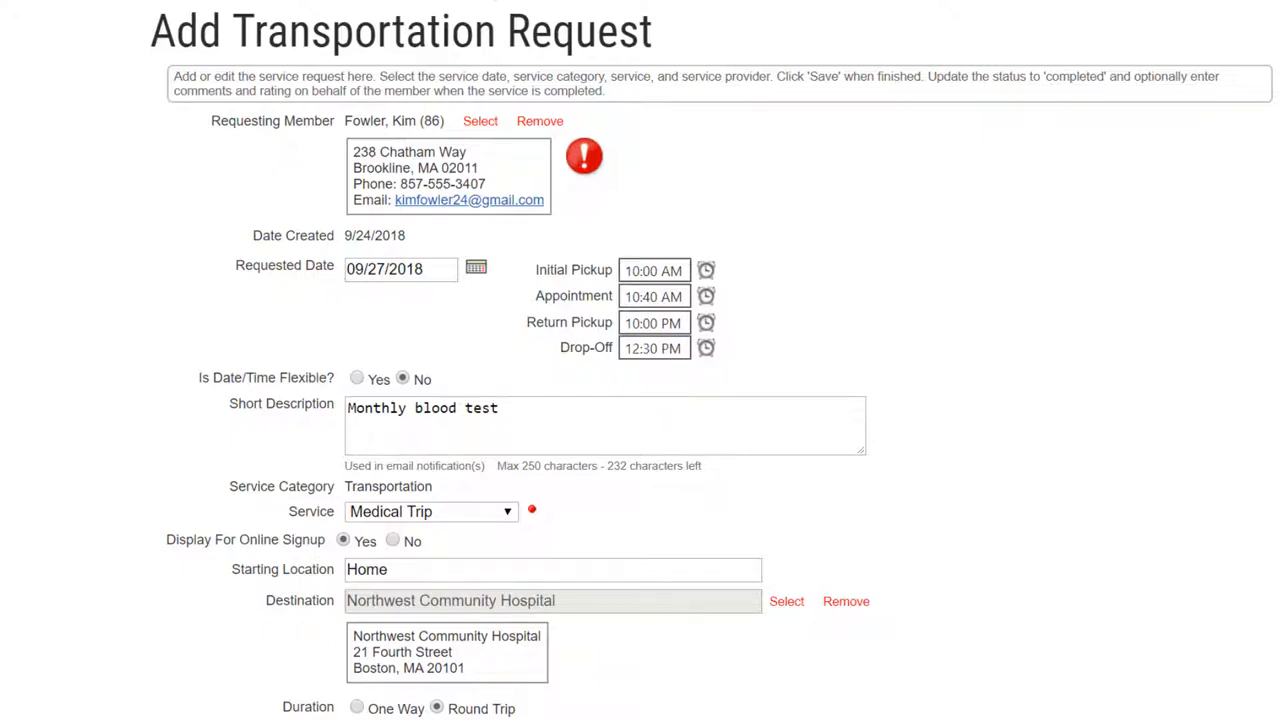
Replace the saved destination with "Specialist, see address in the notes" and add the specialist's name and address to the special instructions.
scroll(1043, 386, down, 4)
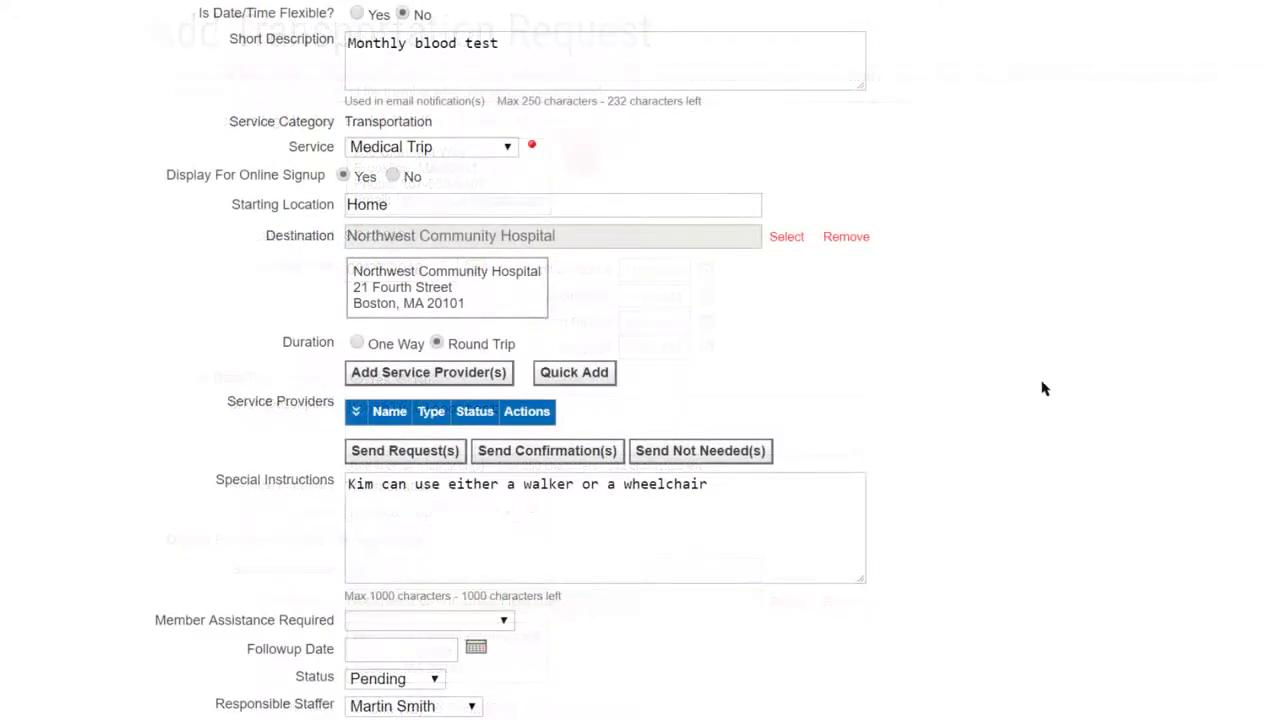
click(846, 240)
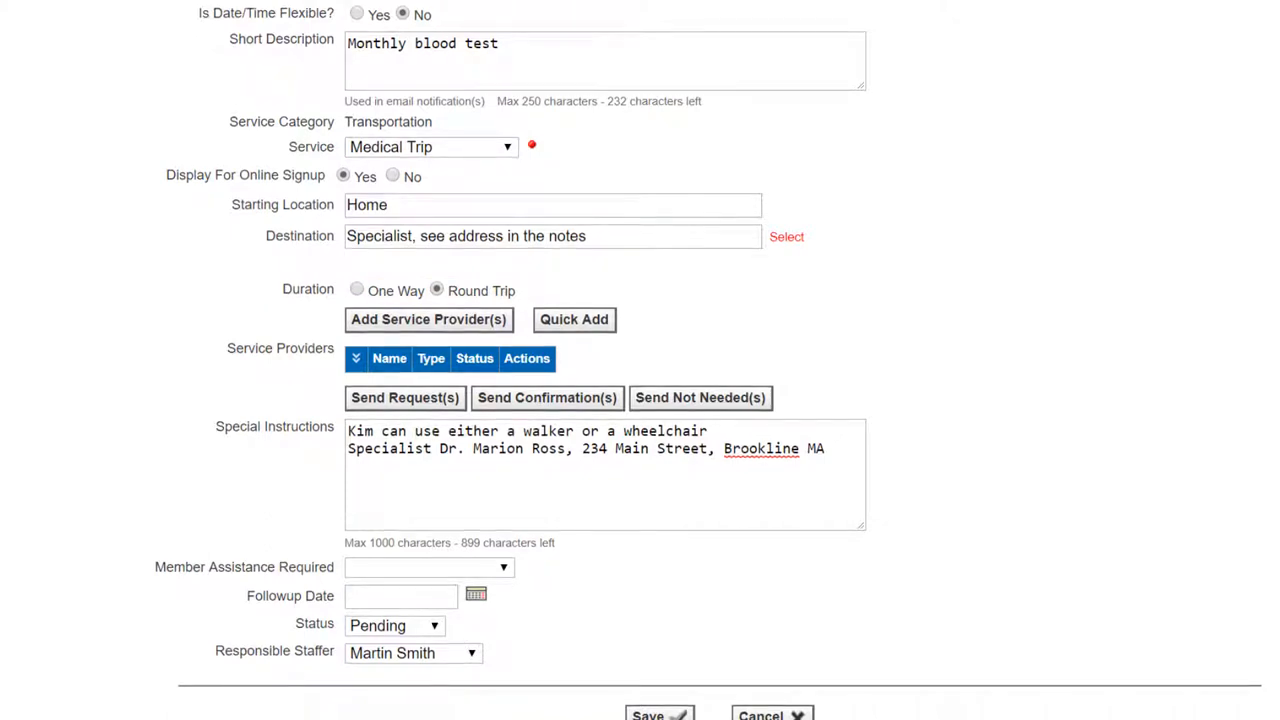
Start adding service providers, include the Backup-Might Be Available and Call me if Really Desperate volunteers, and check the metro area choices.
scroll(640, 360, down, 1)
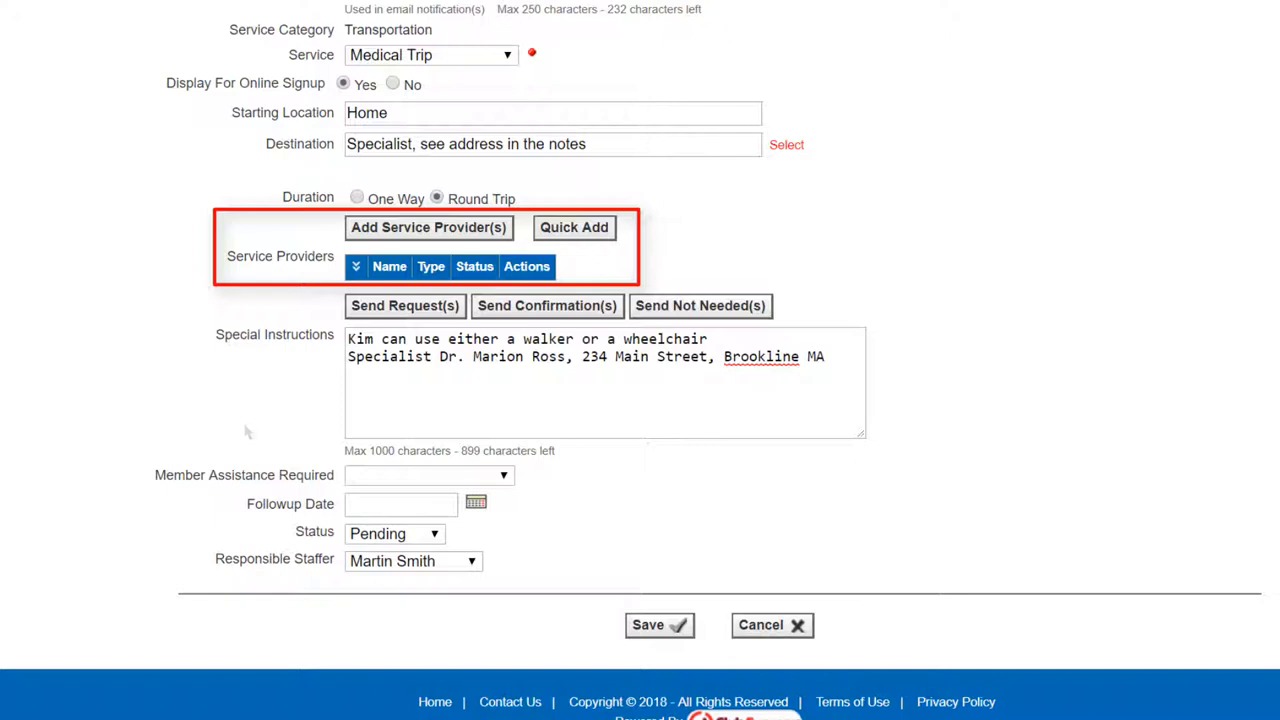
click(435, 228)
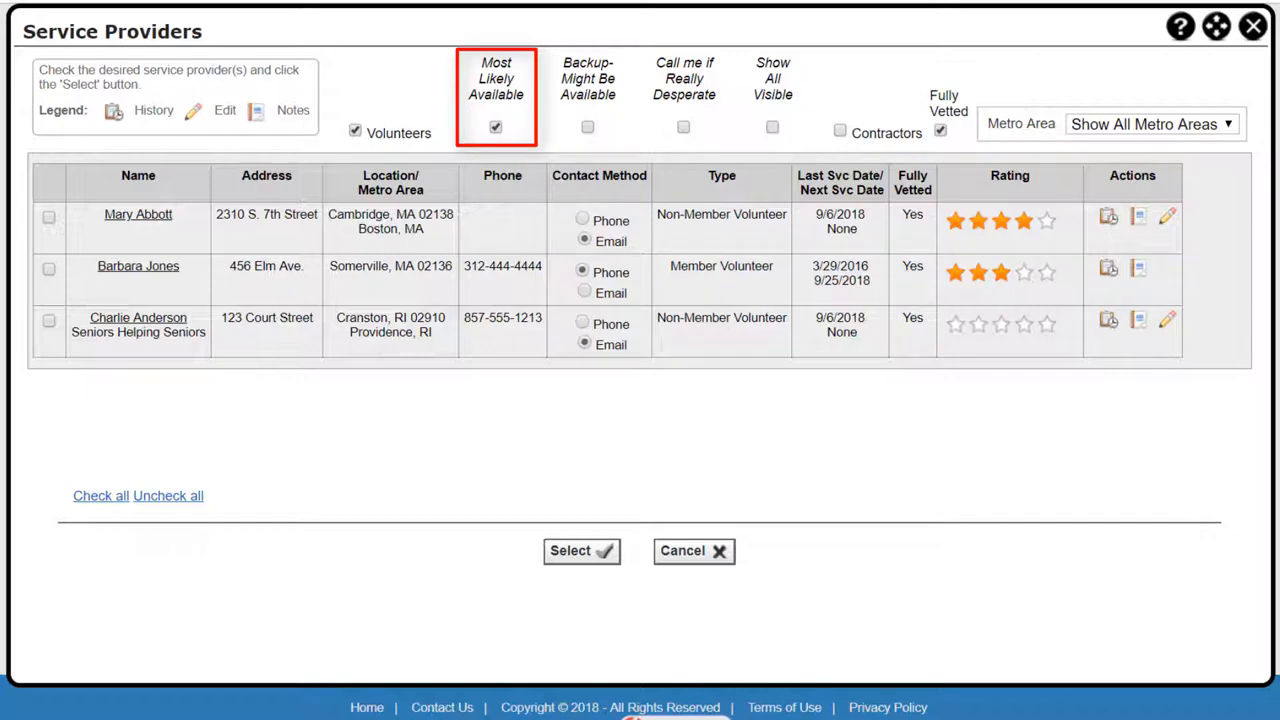
click(588, 128)
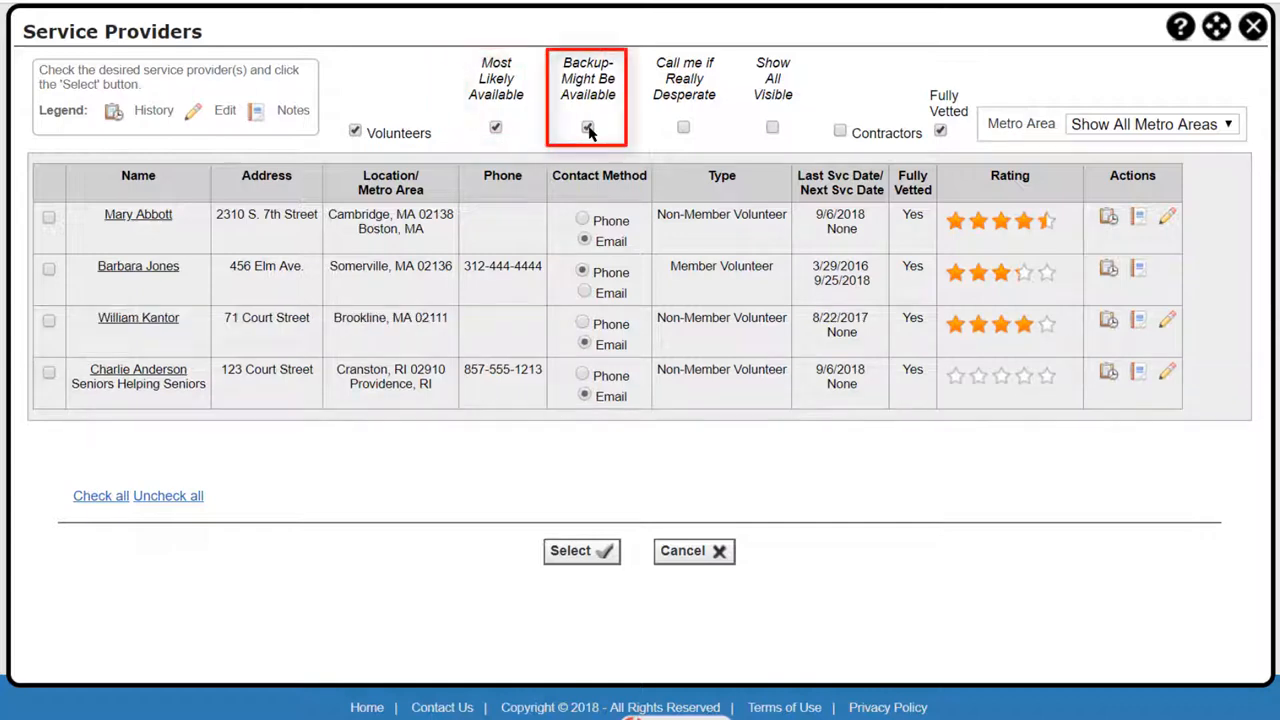
click(684, 128)
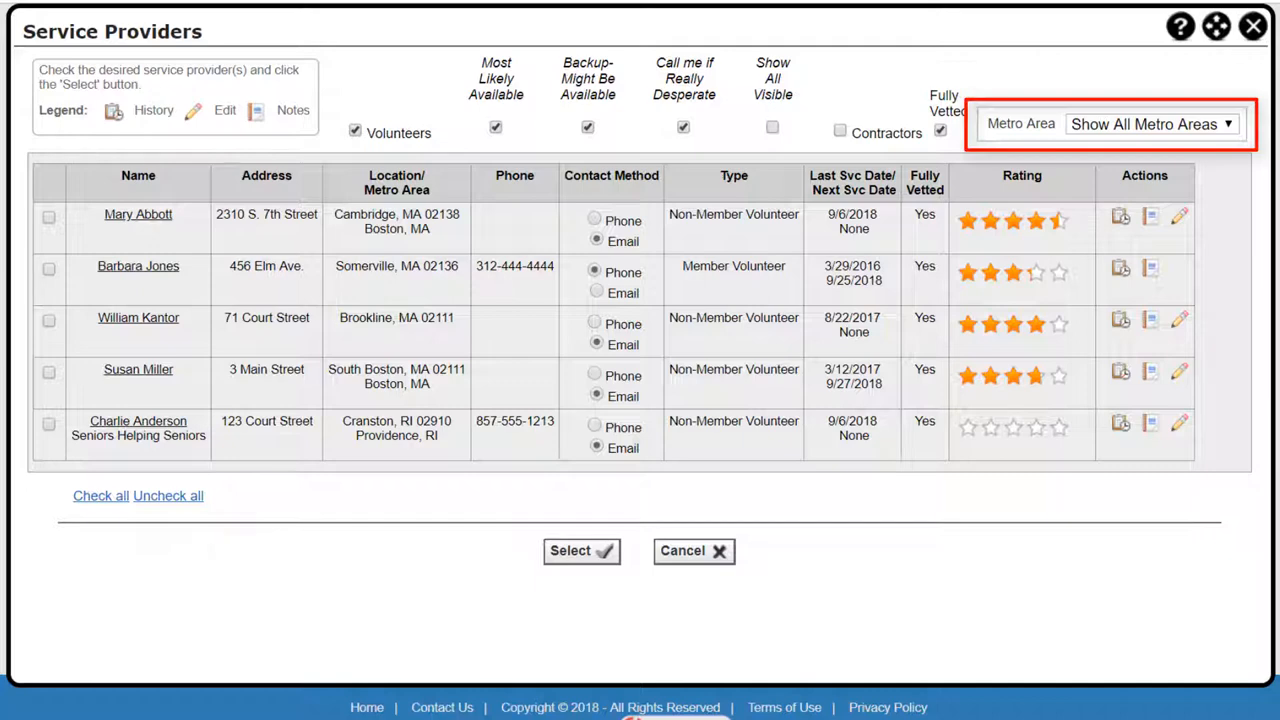
click(1228, 128)
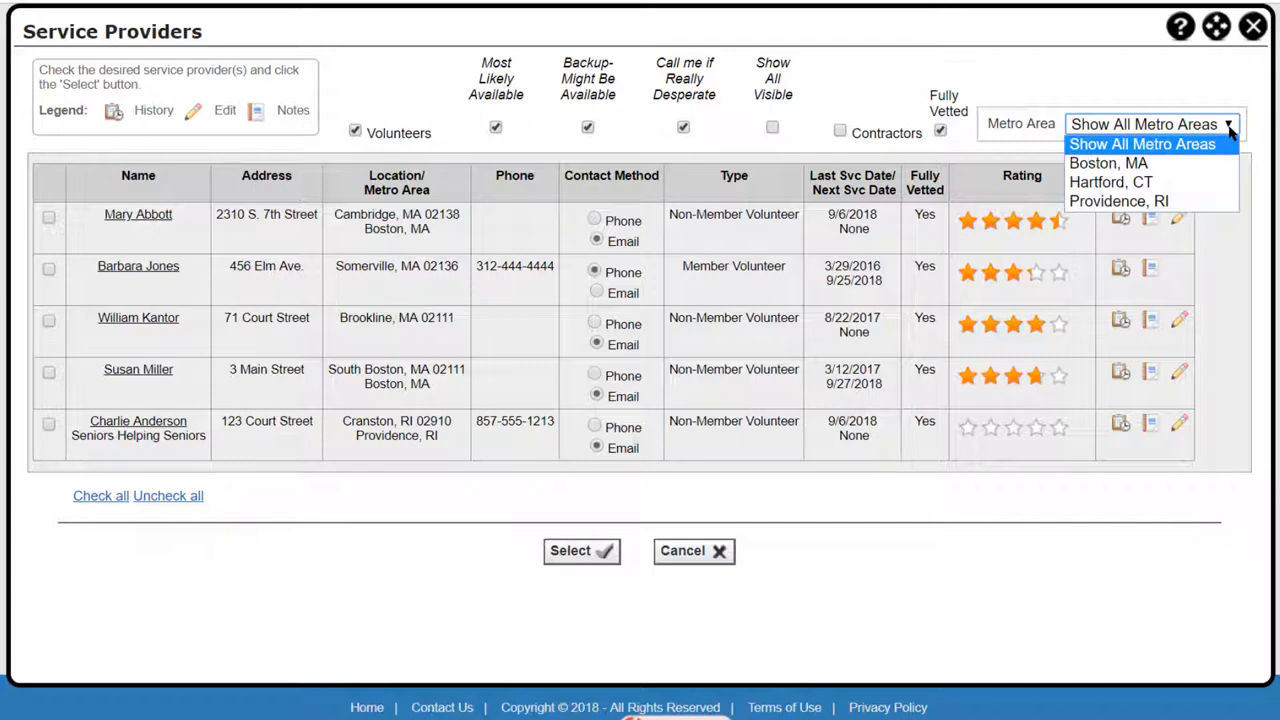
click(1229, 127)
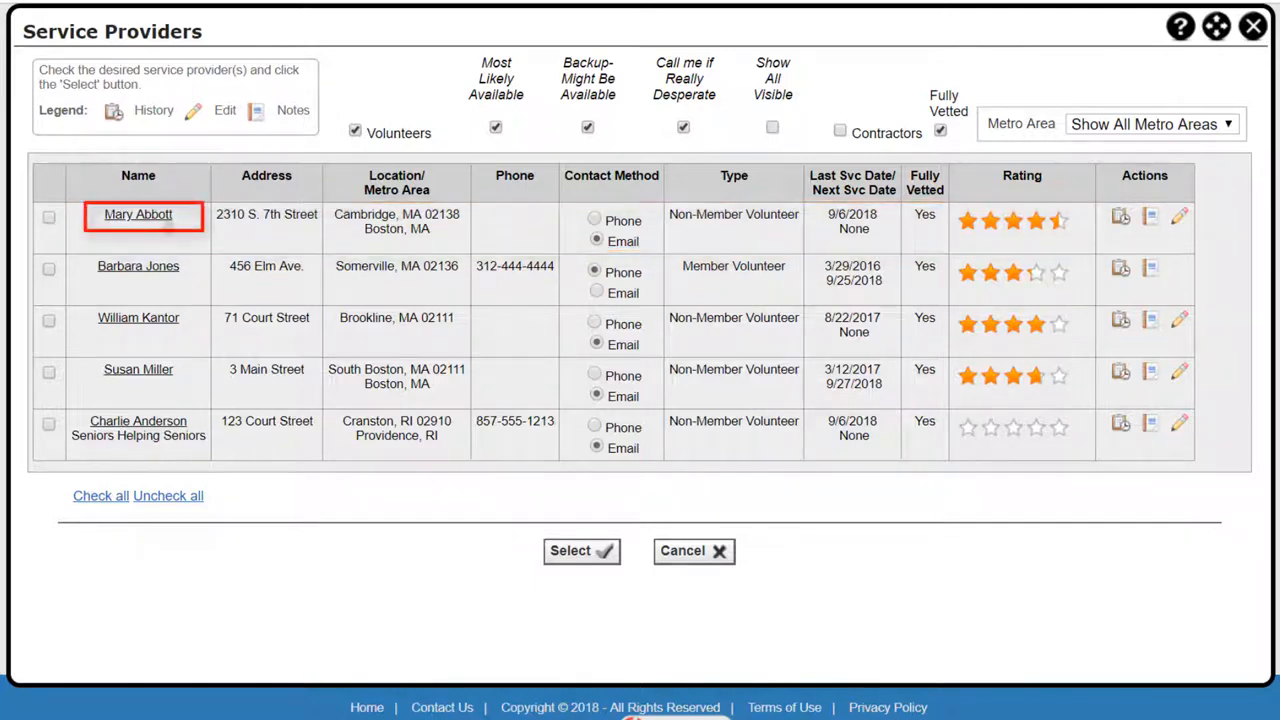
Review the first listed volunteer's contact info, service provider history and notes.
click(168, 224)
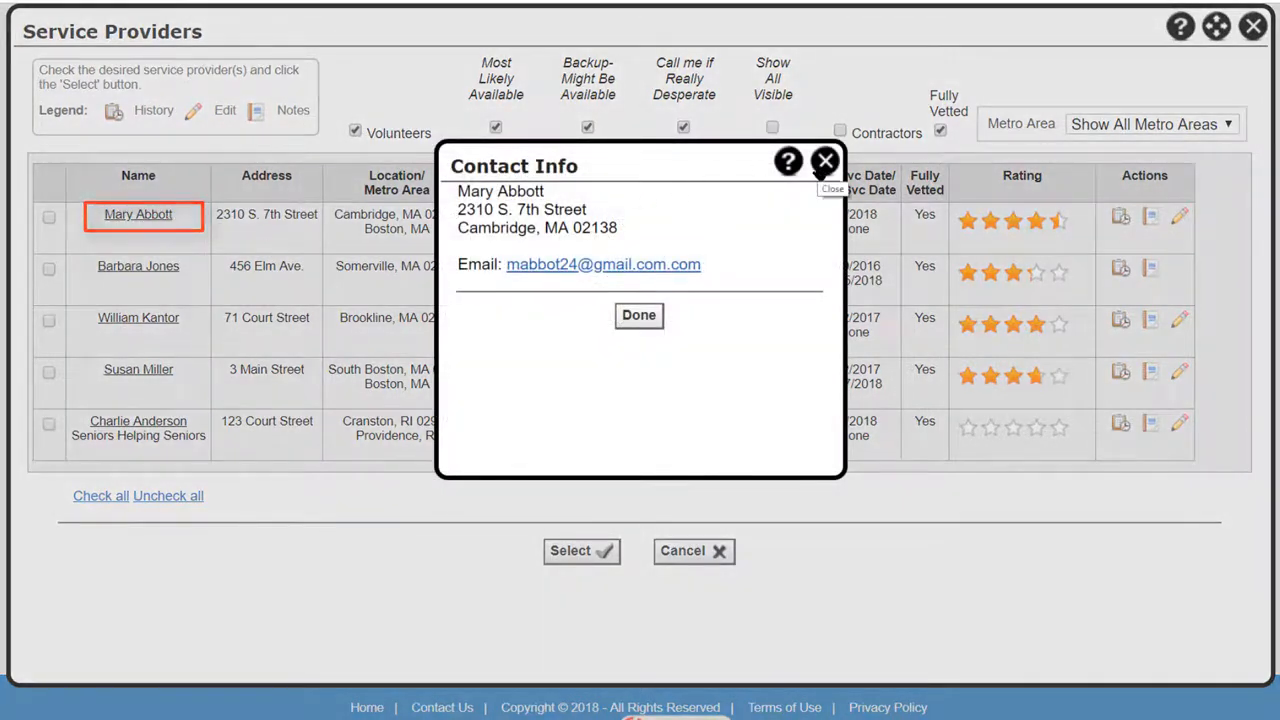
click(819, 168)
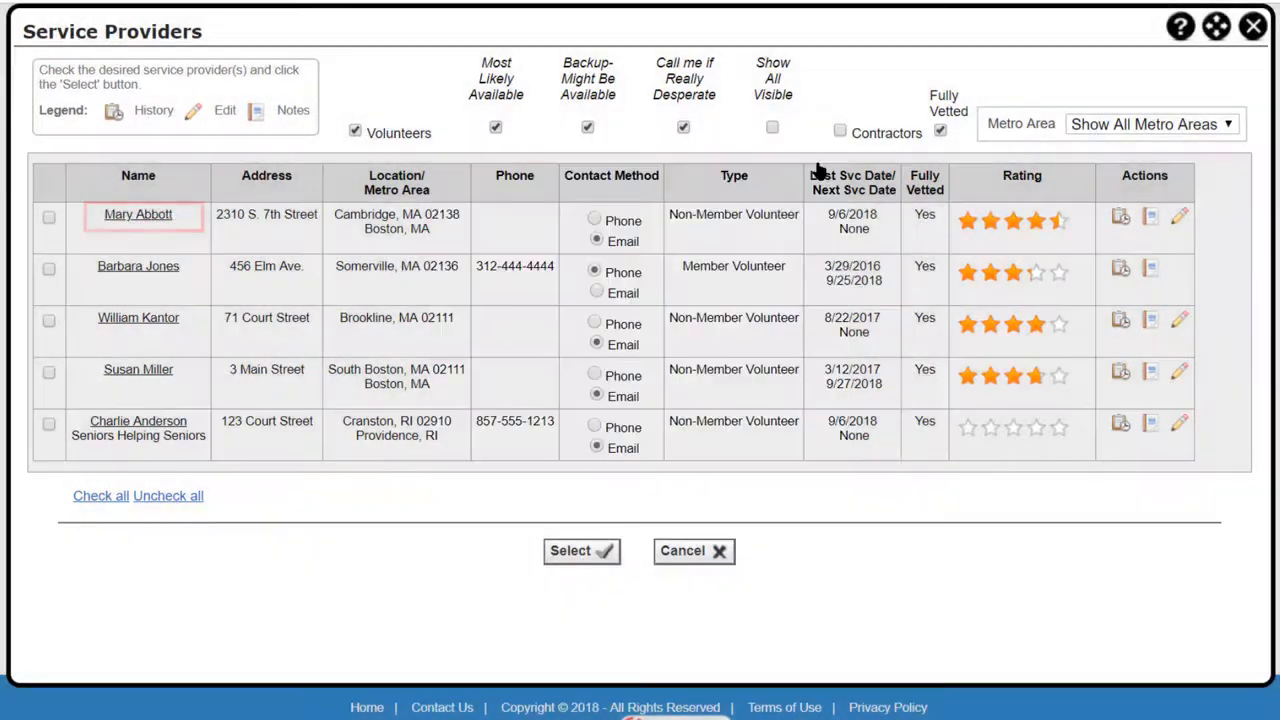
click(1121, 219)
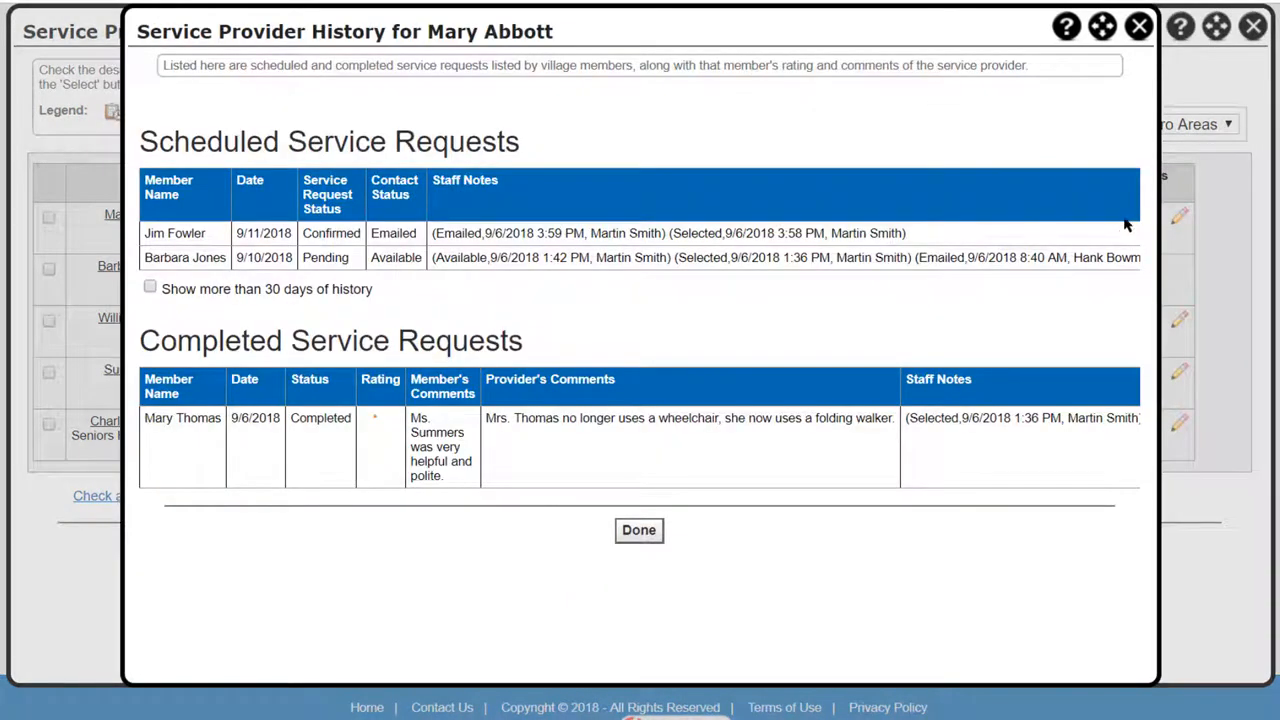
click(1139, 27)
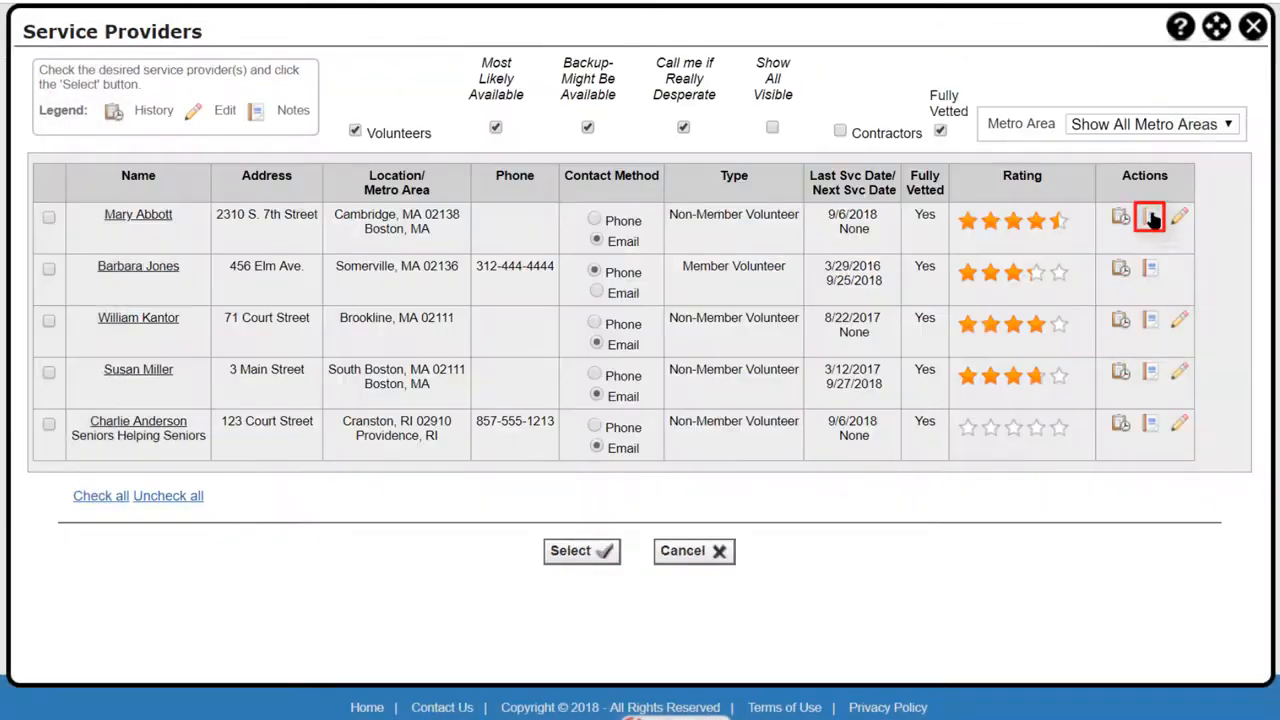
click(1151, 219)
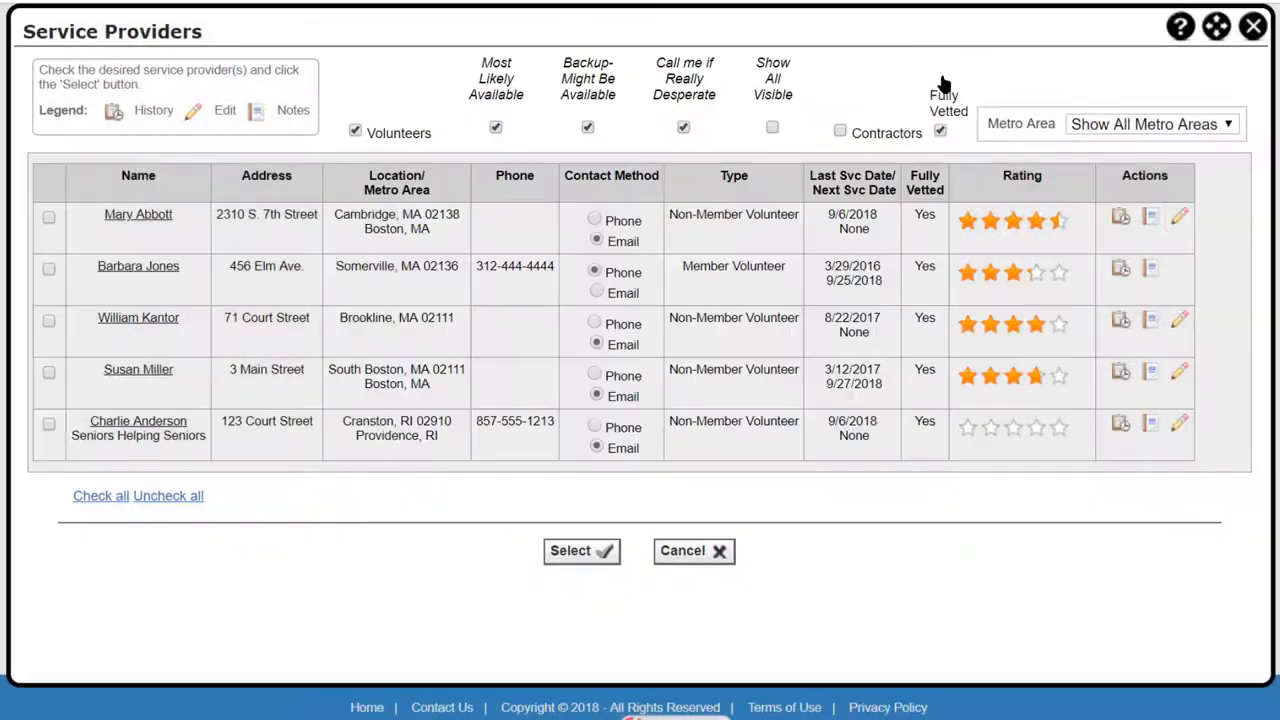
click(940, 77)
Choose the first four listed volunteers and add them to the request as service providers.
click(49, 219)
click(49, 270)
click(49, 321)
click(49, 373)
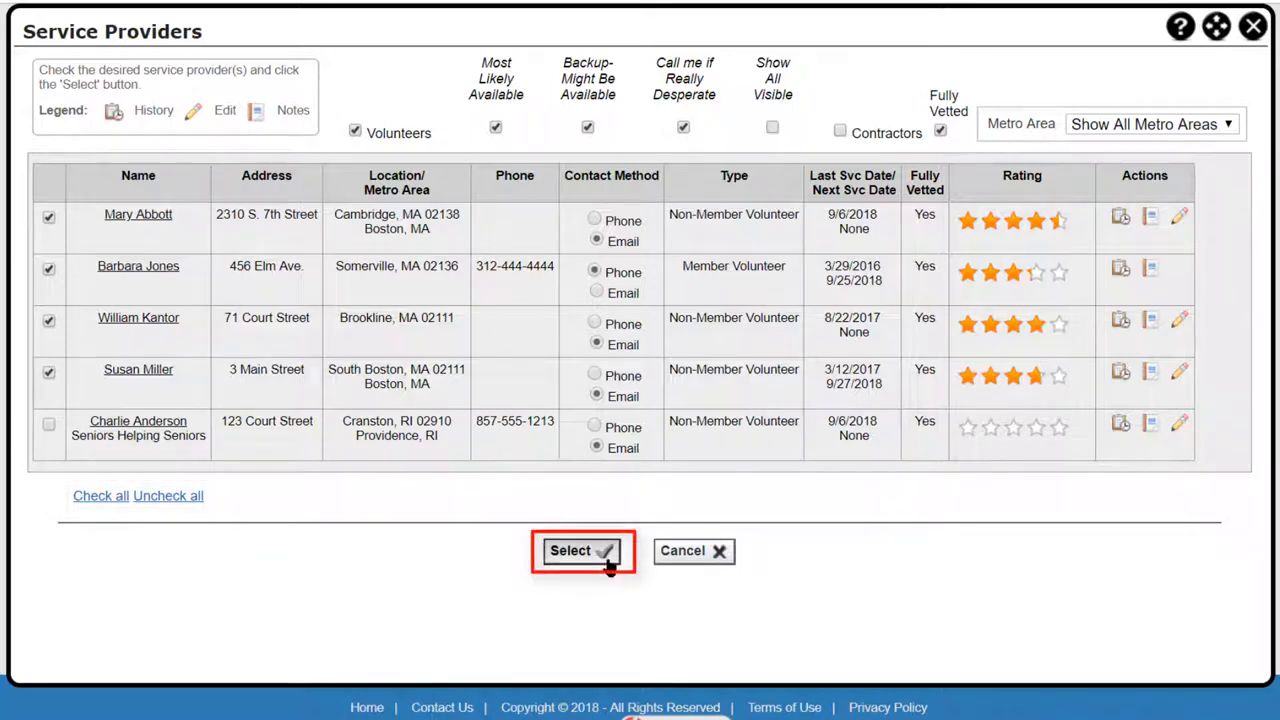
click(575, 551)
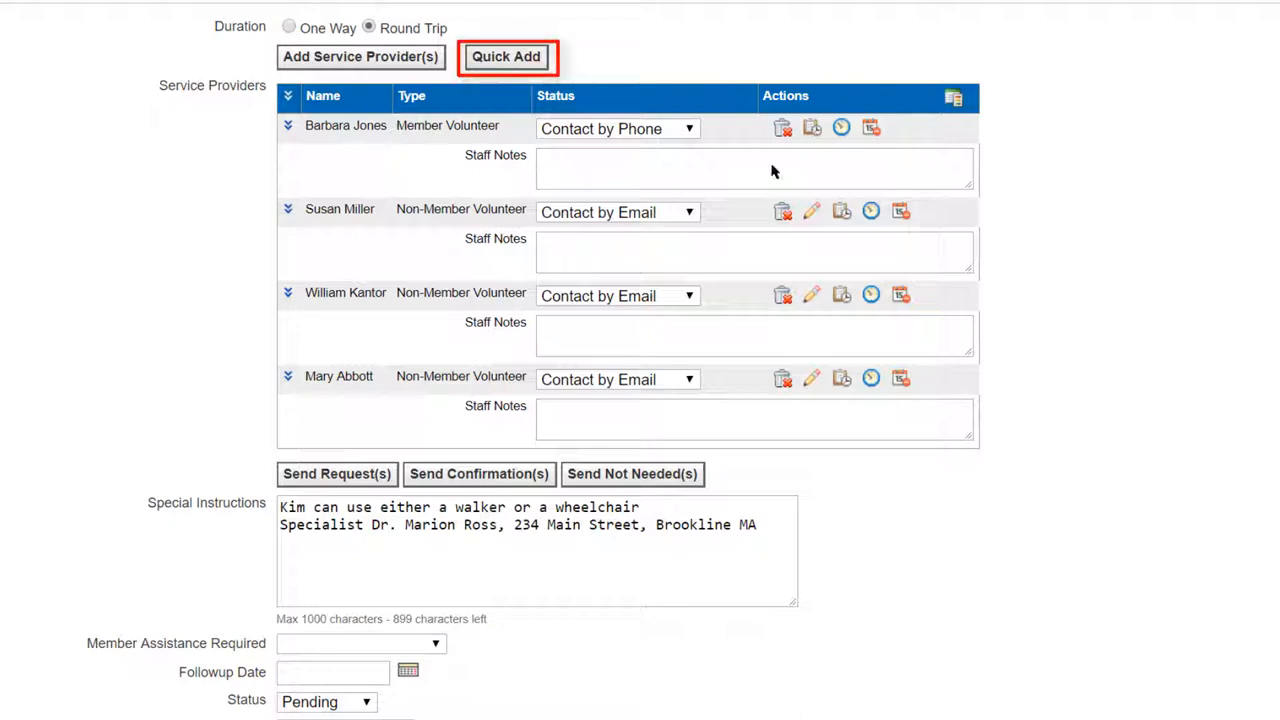
Quick-add one more volunteer to the request through a last-name search, and check the third listed provider's contact details.
click(541, 62)
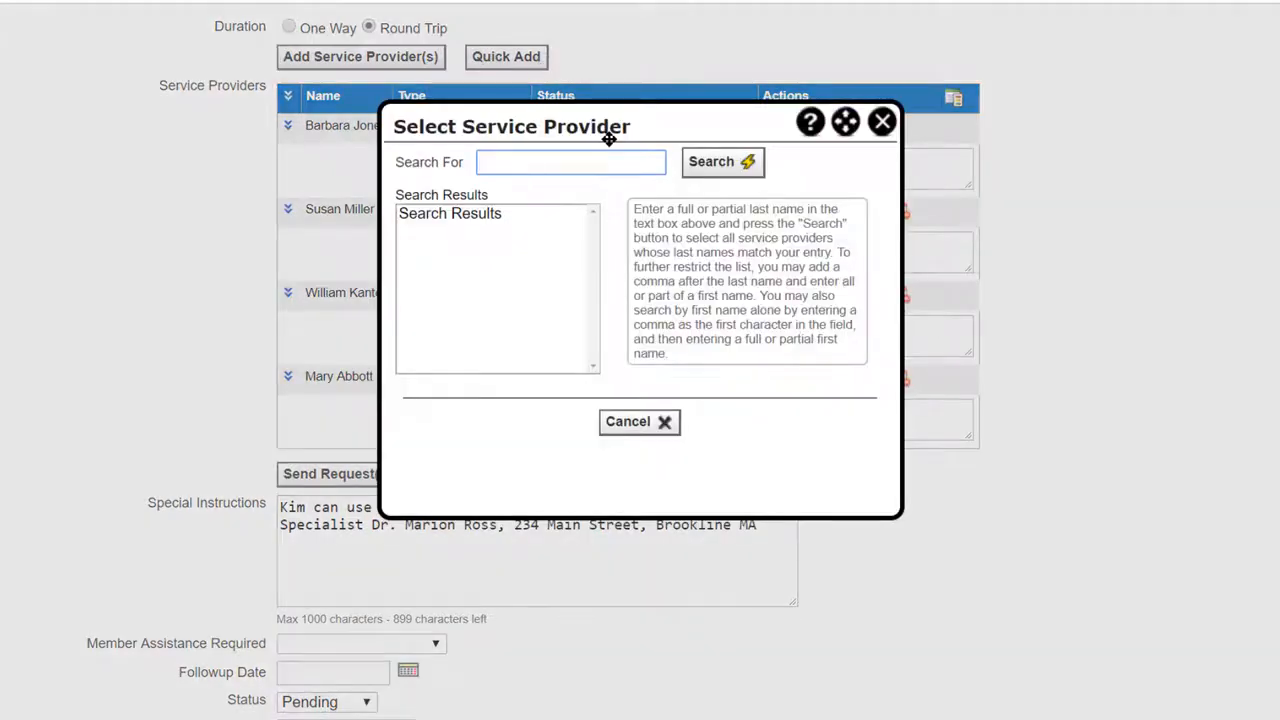
text(Baldwin)
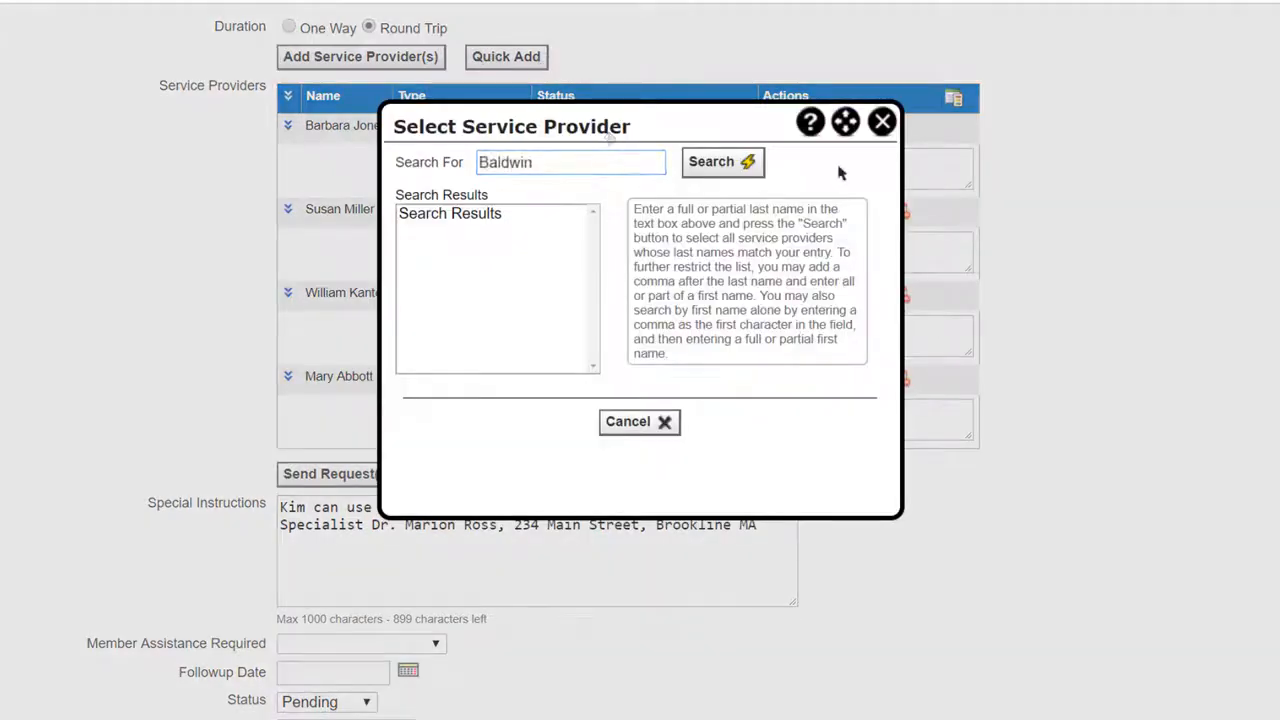
click(752, 165)
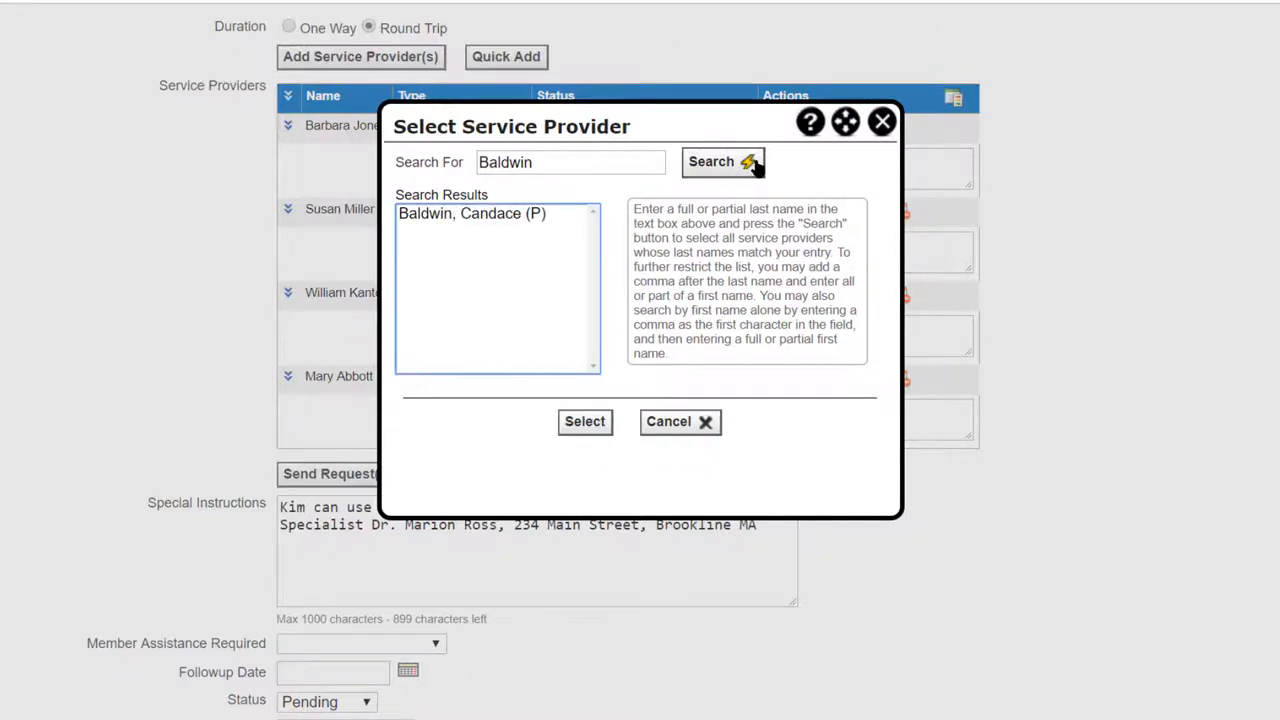
click(517, 216)
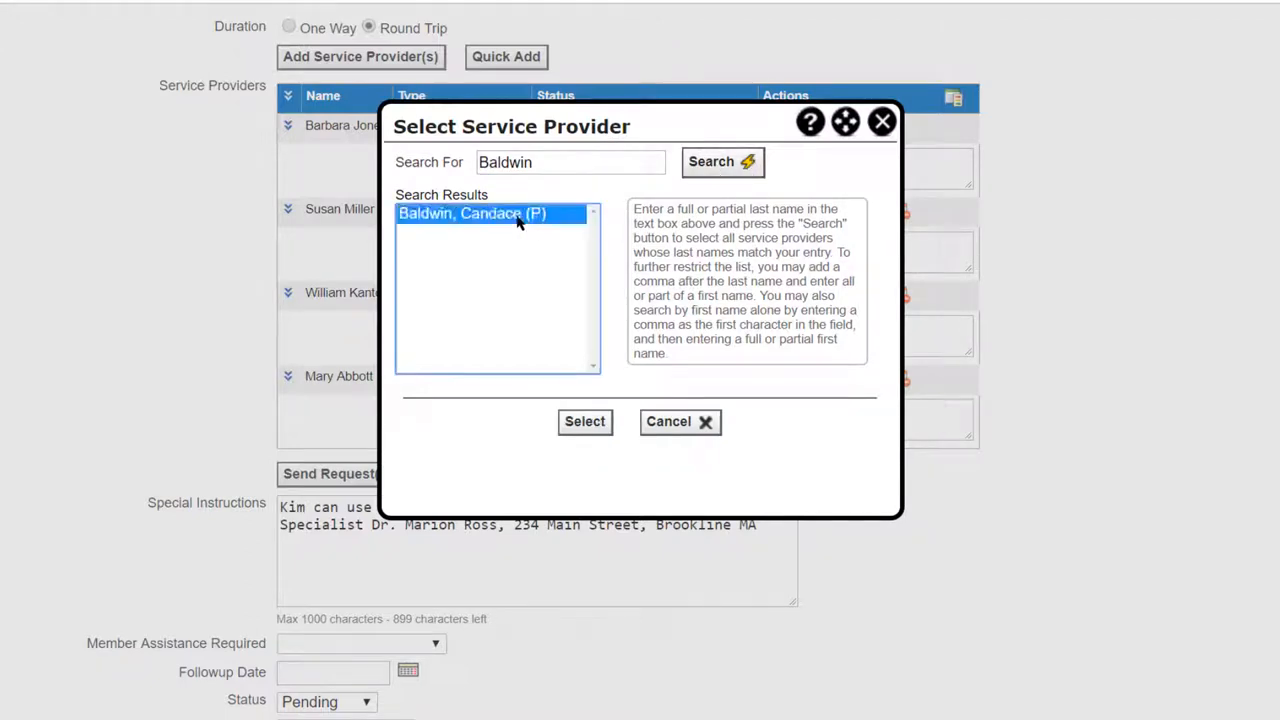
click(585, 422)
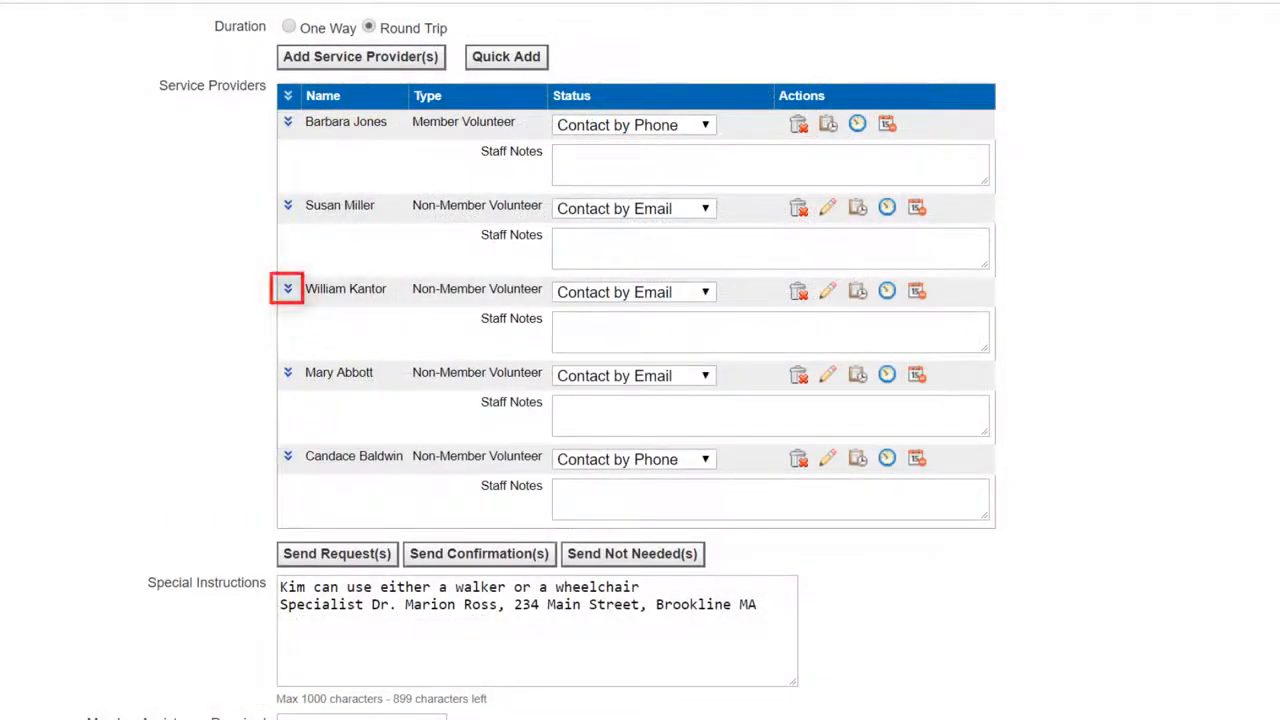
click(287, 290)
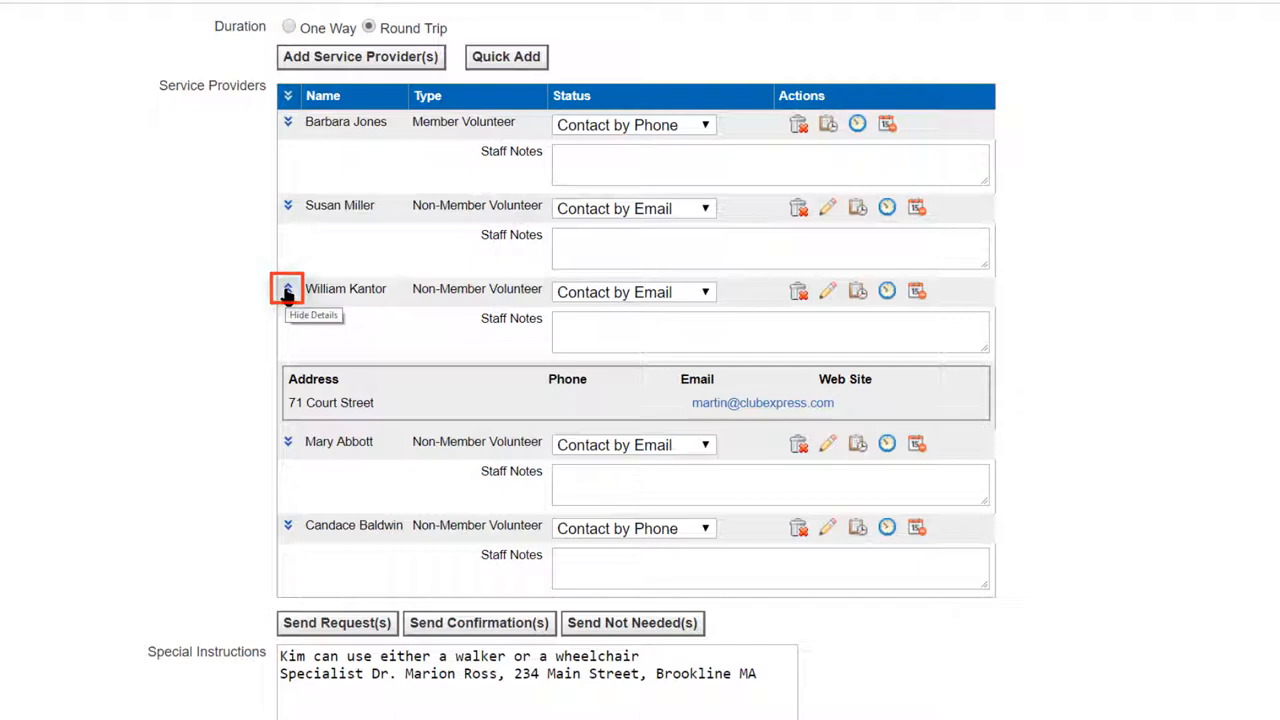
click(287, 290)
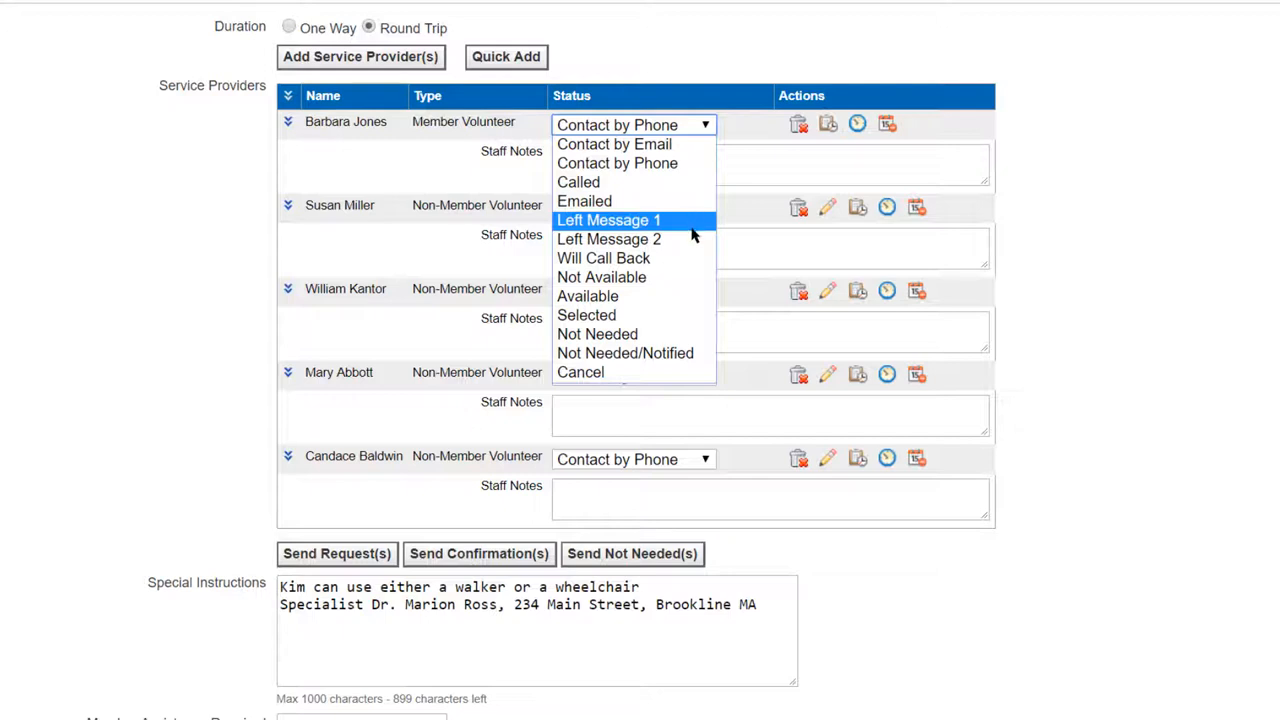
Set the first service provider's status to Selected, the second's to Not Needed/Notified and the fourth's to Cancel.
click(690, 316)
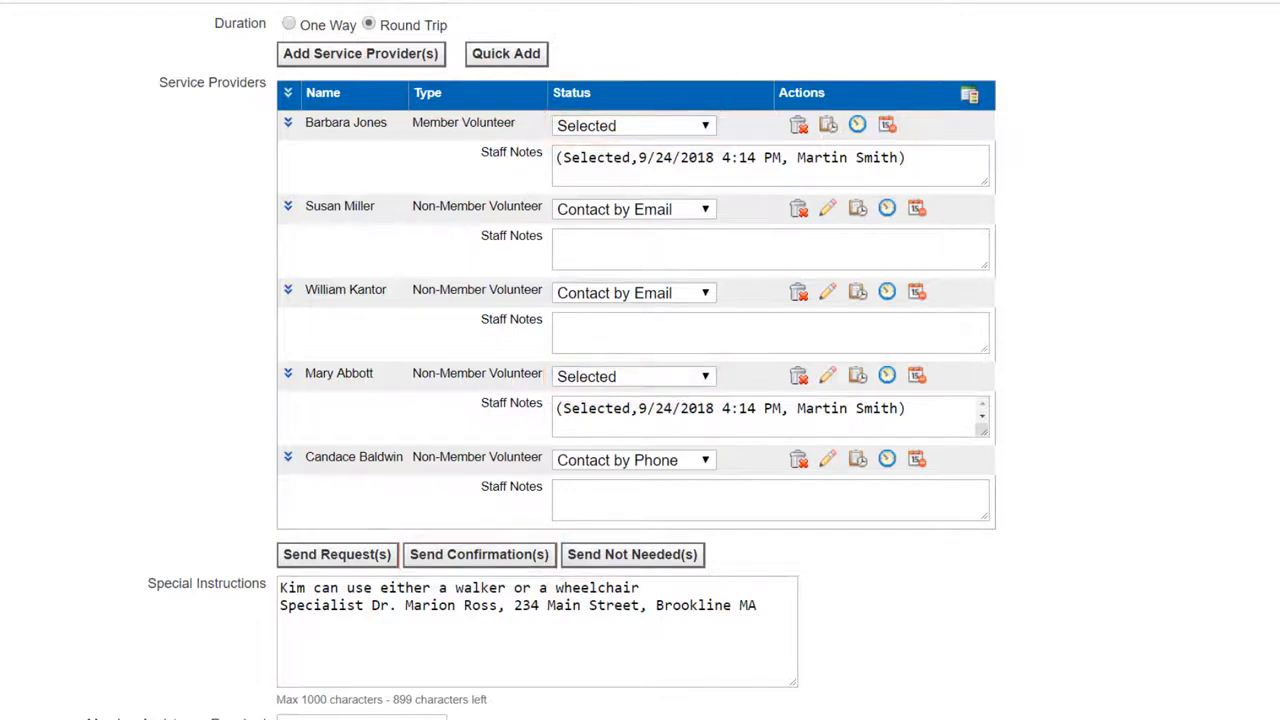
click(705, 210)
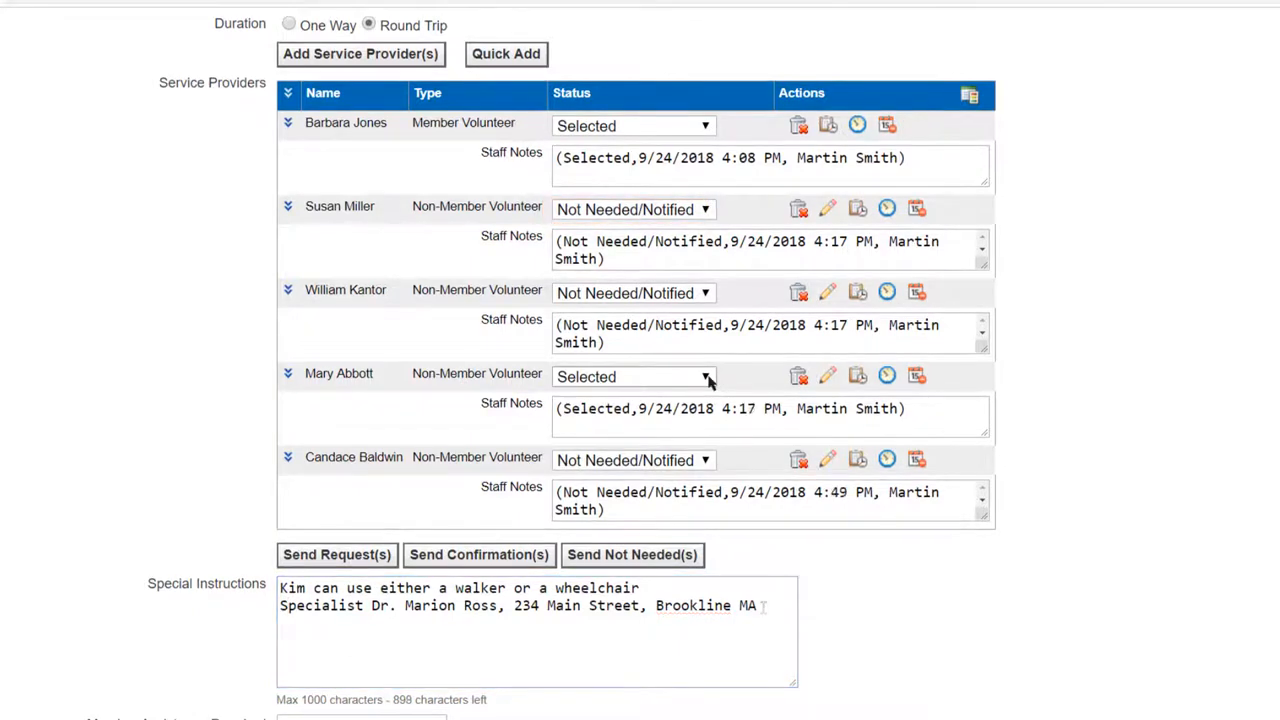
click(708, 380)
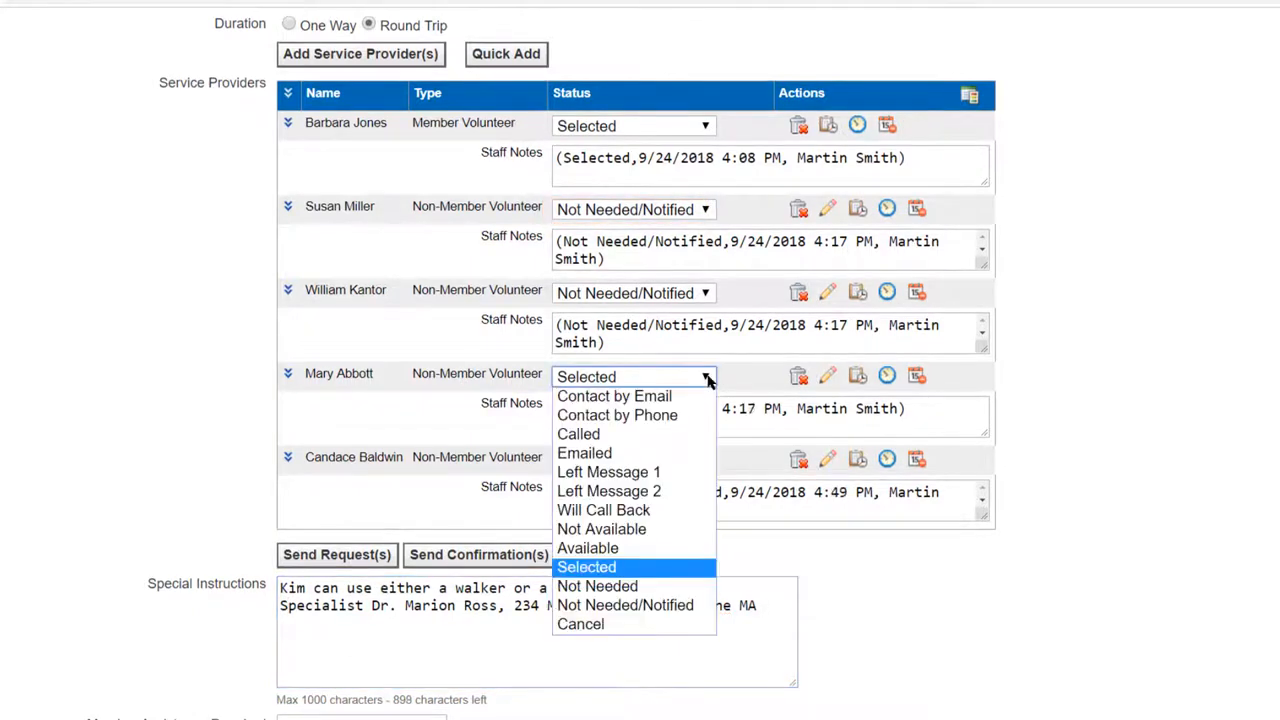
click(593, 625)
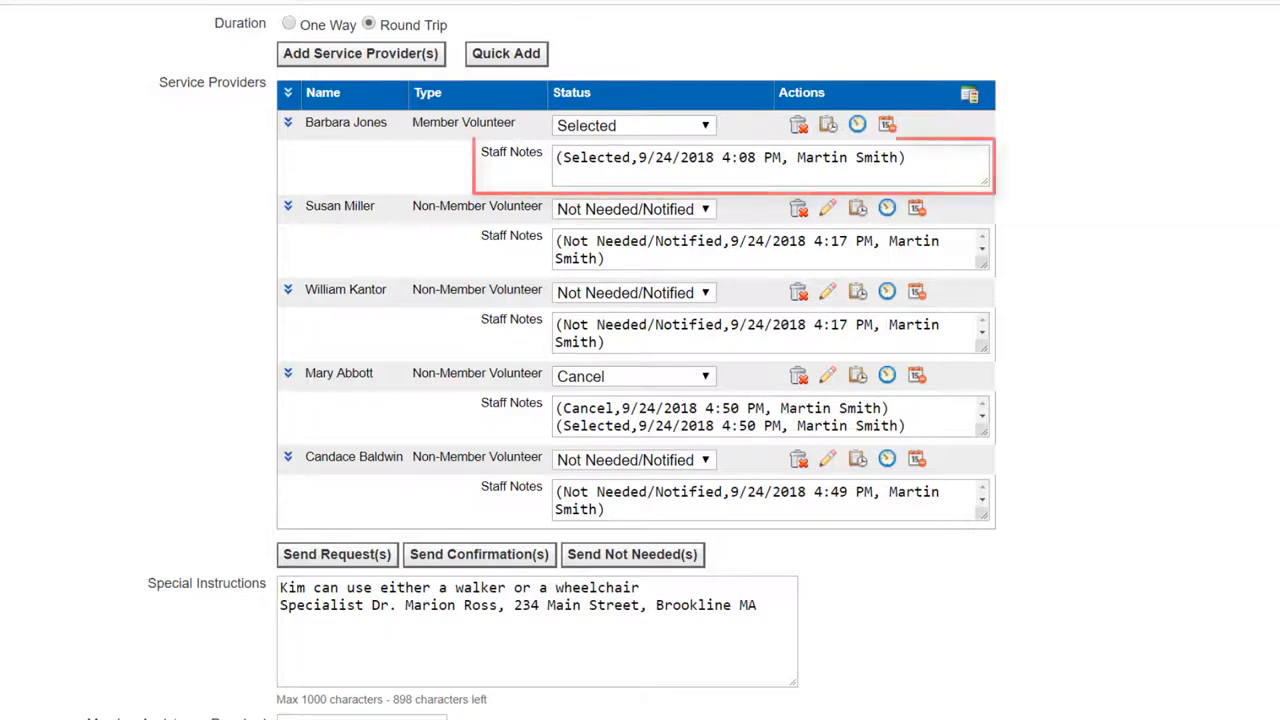
Add a line to the first provider's staff notes saying she will be using her van for this trip.
click(557, 175)
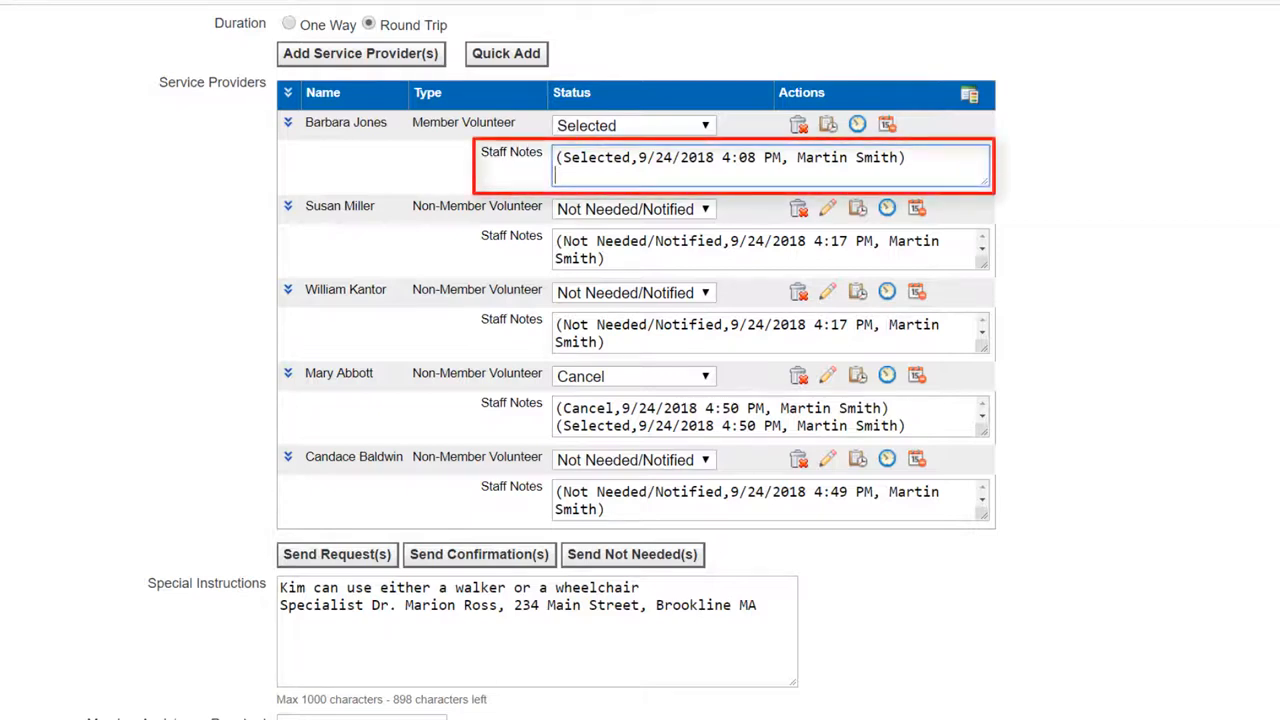
text(Barbara will)
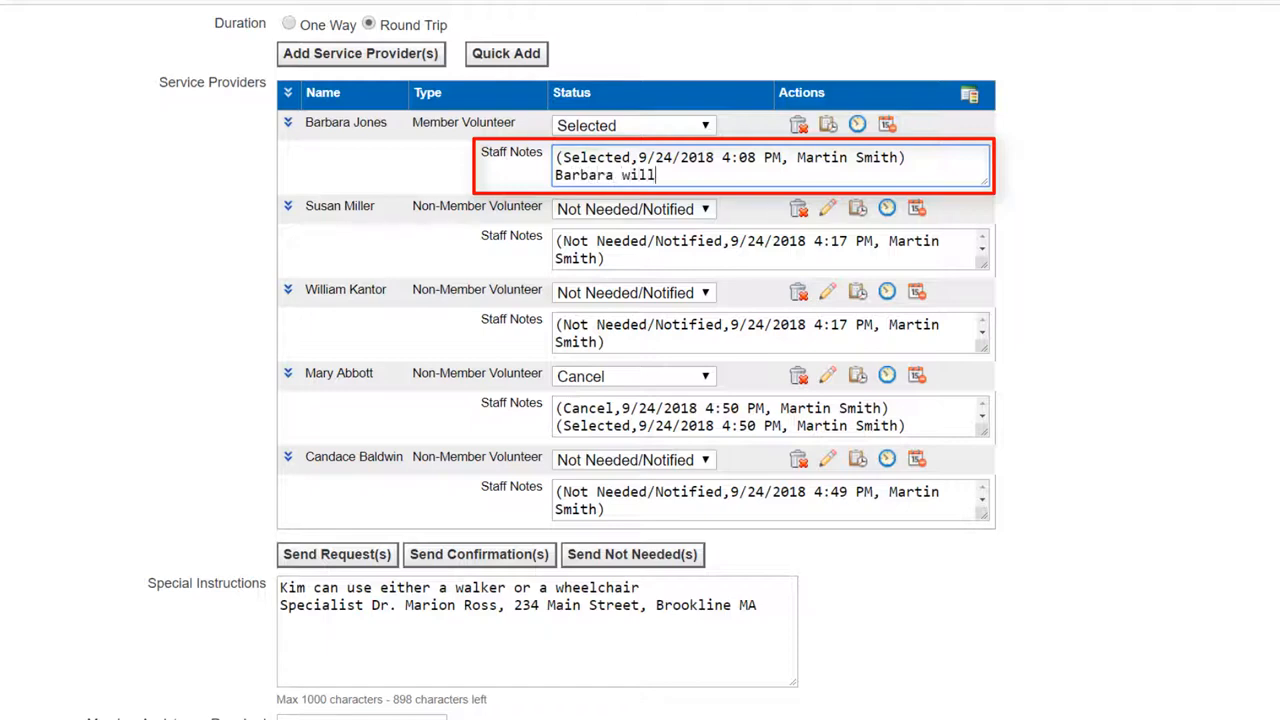
text( be using her van )
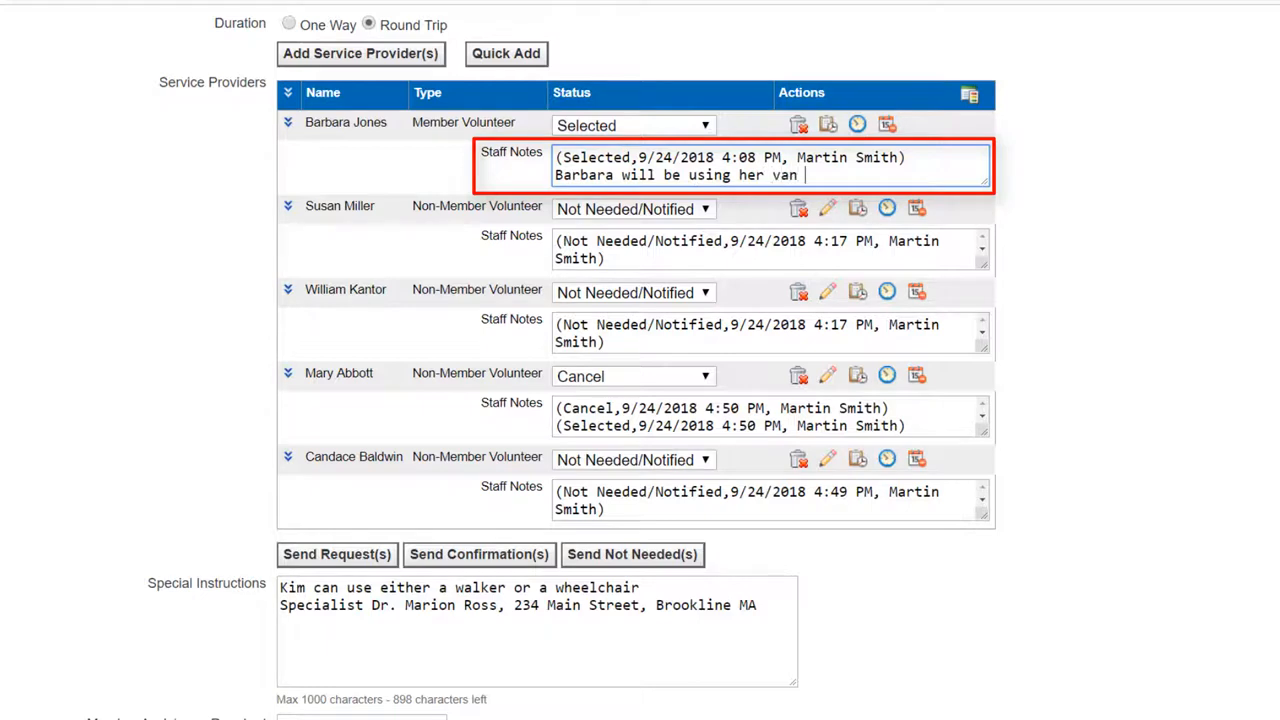
text(for this trip.)
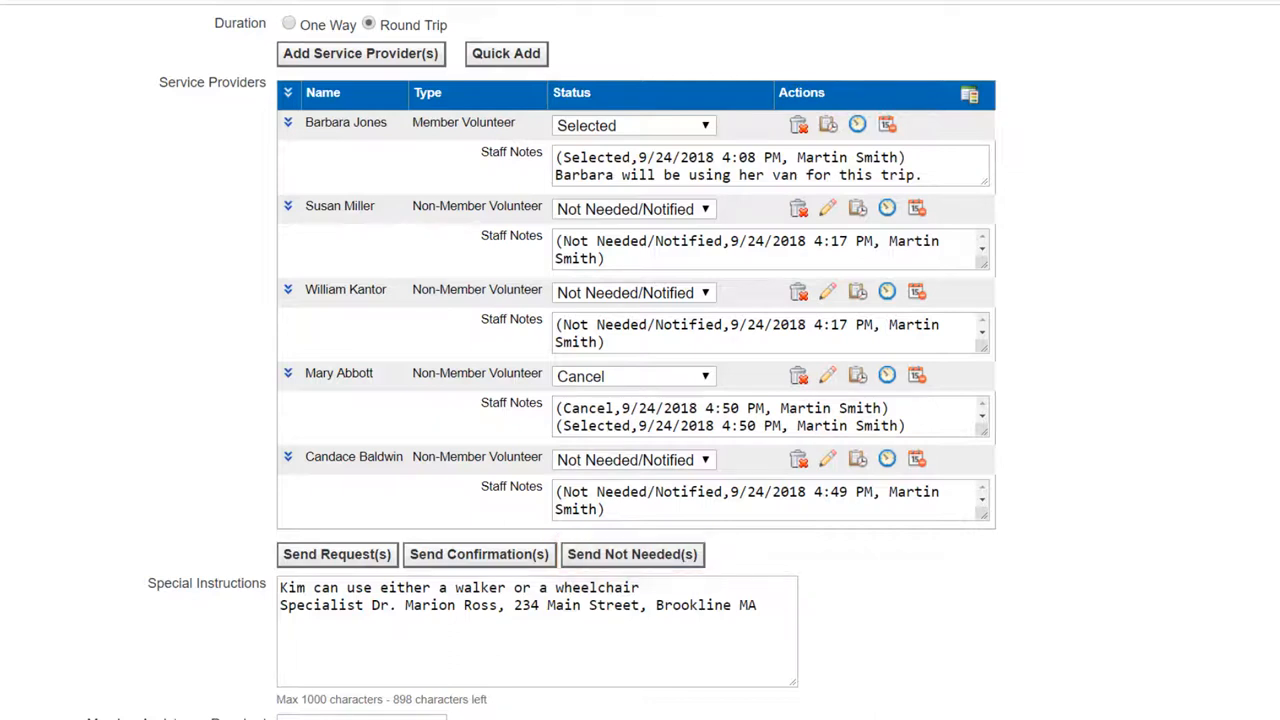
Add a line to the special instructions saying the member requested a van if possible.
scroll(640, 360, down, 5)
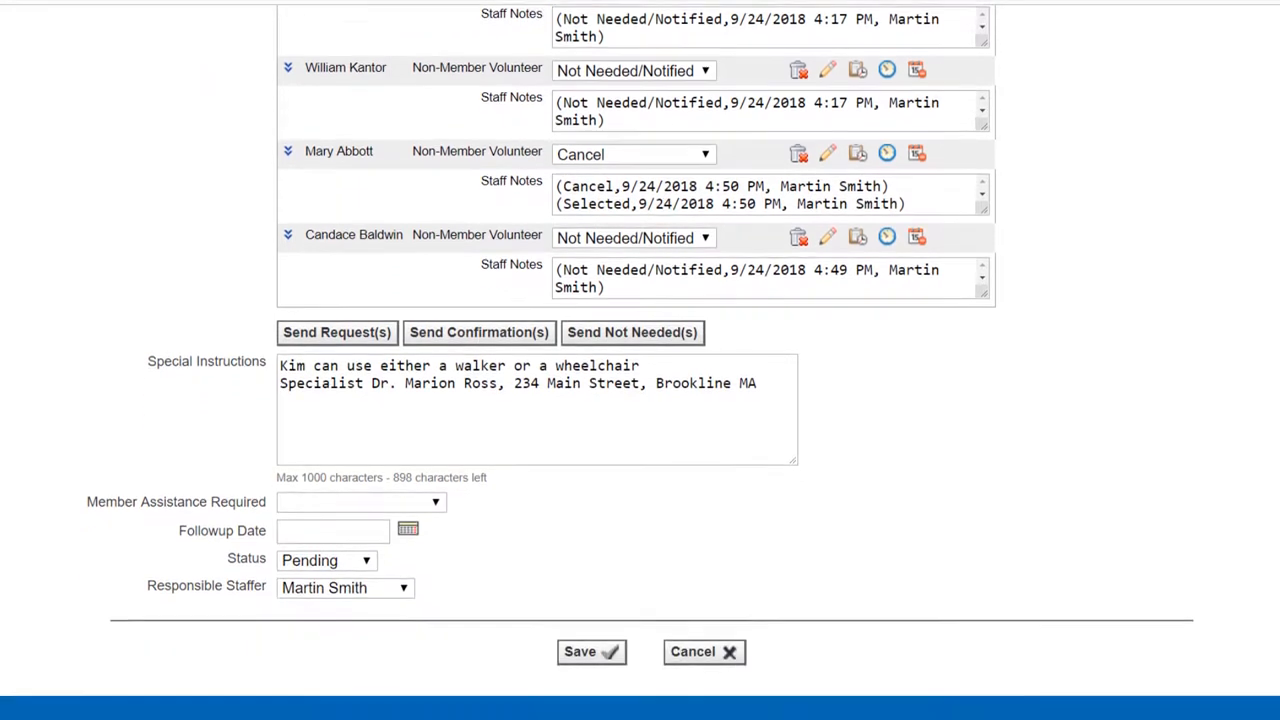
click(281, 381)
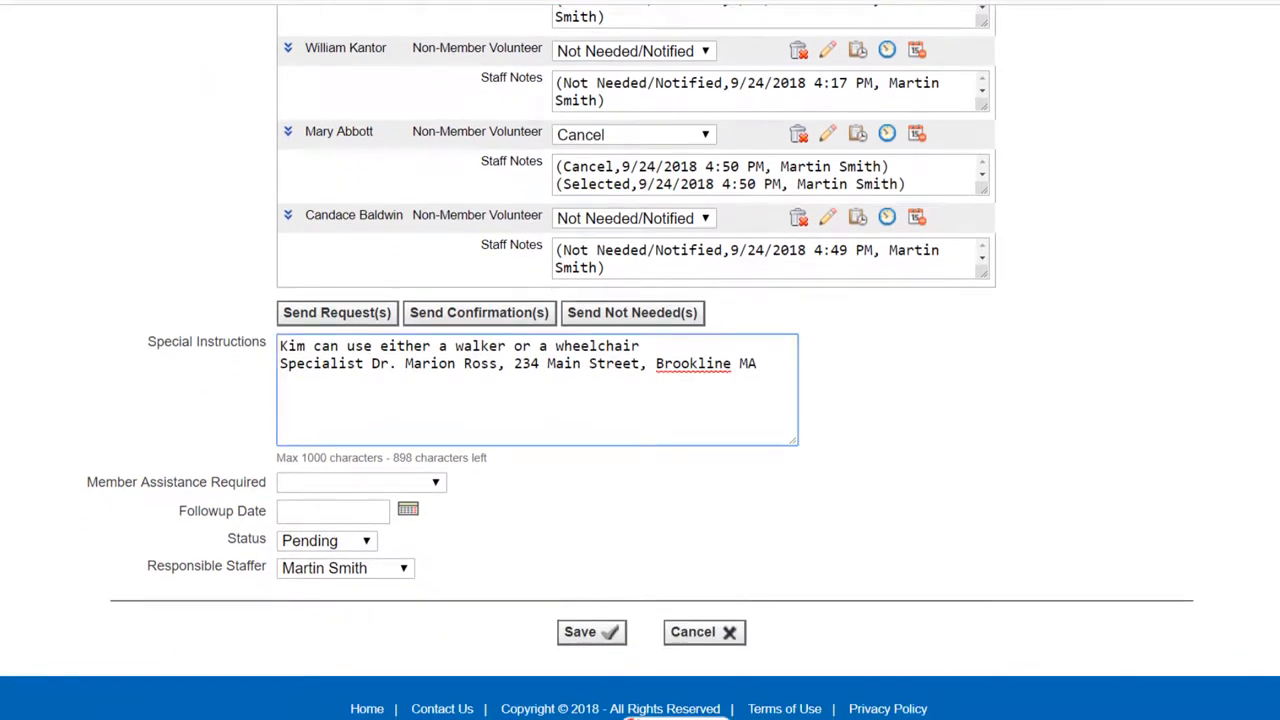
text(Kim requested a v)
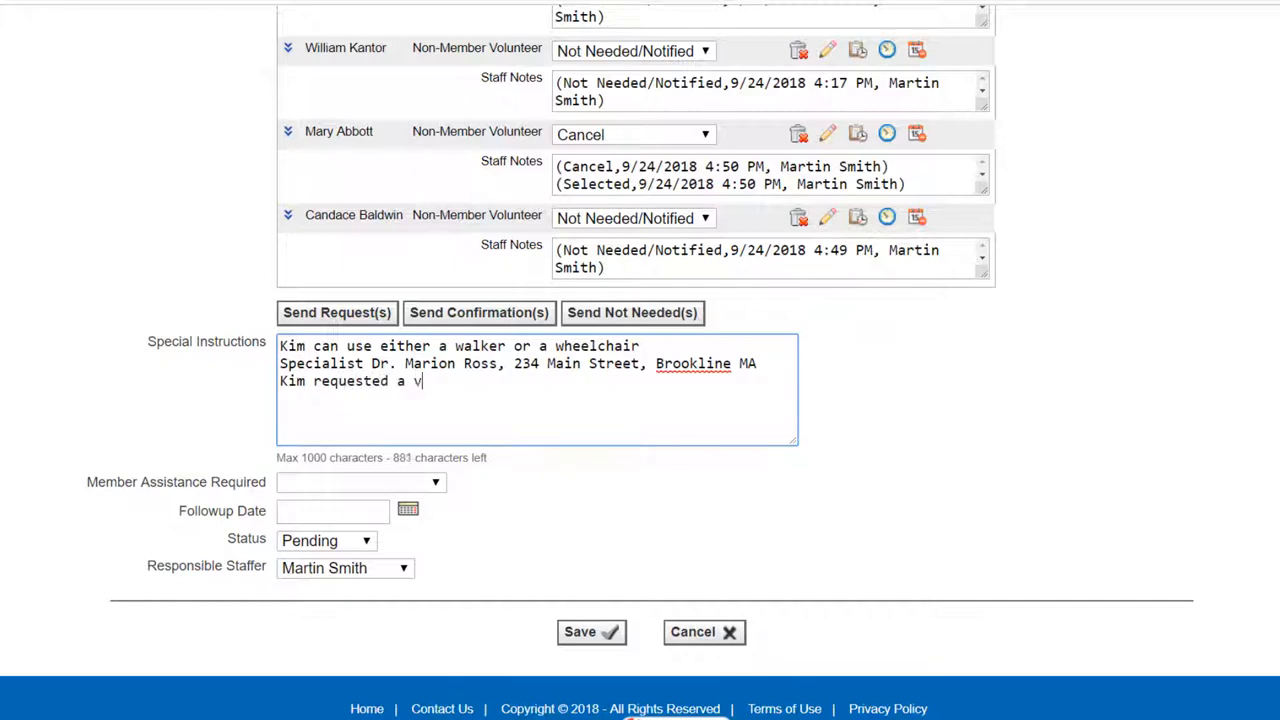
text(an if possible.)
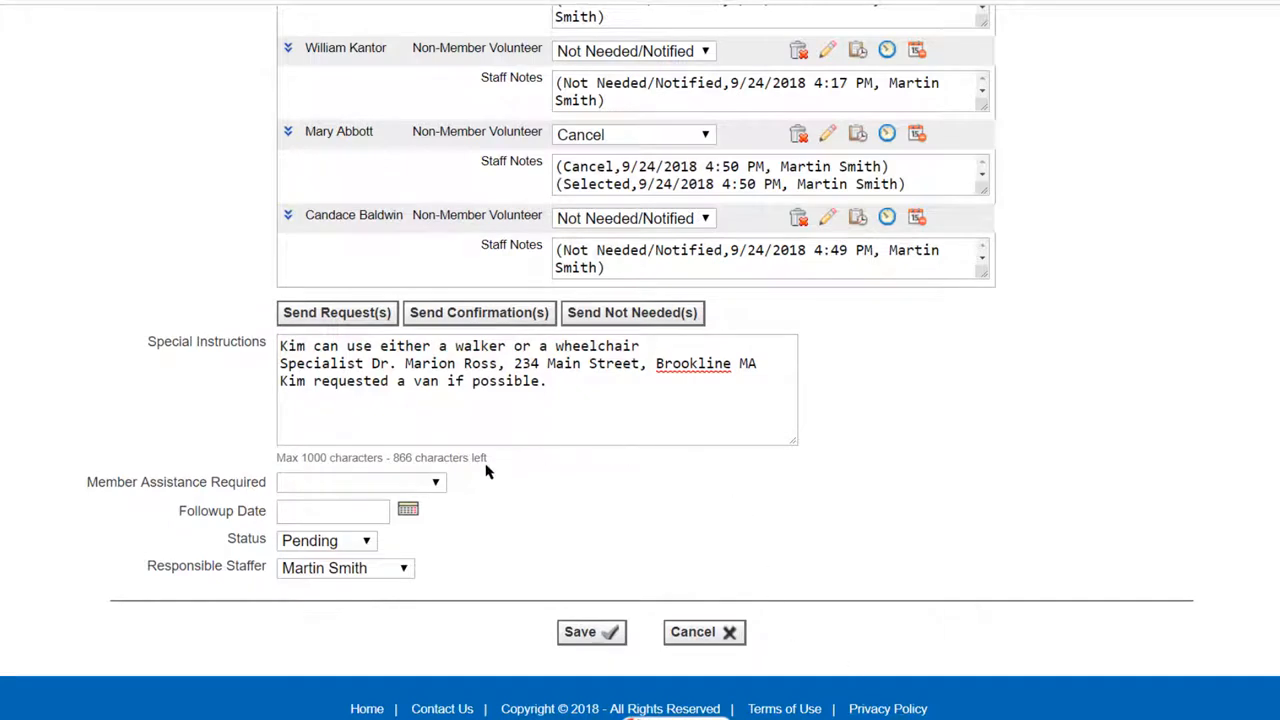
Set the member assistance required to Walker and the follow-up date to 10/04/2018.
click(436, 486)
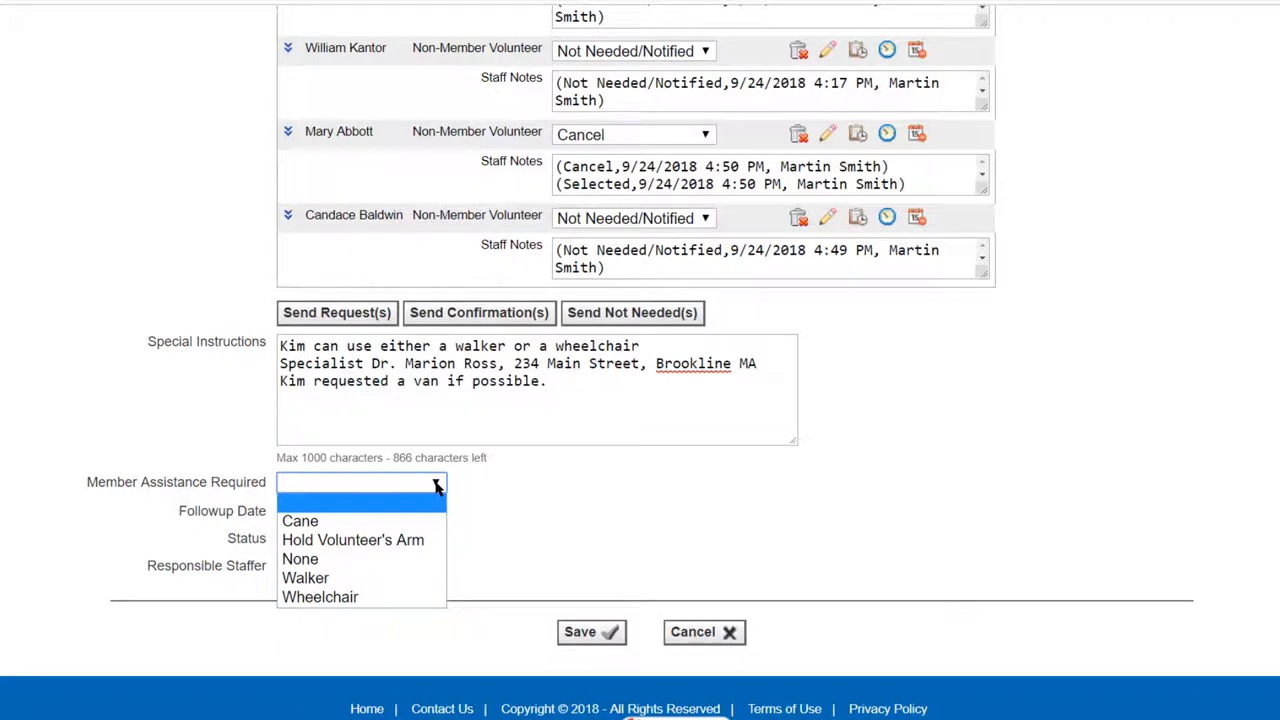
click(405, 580)
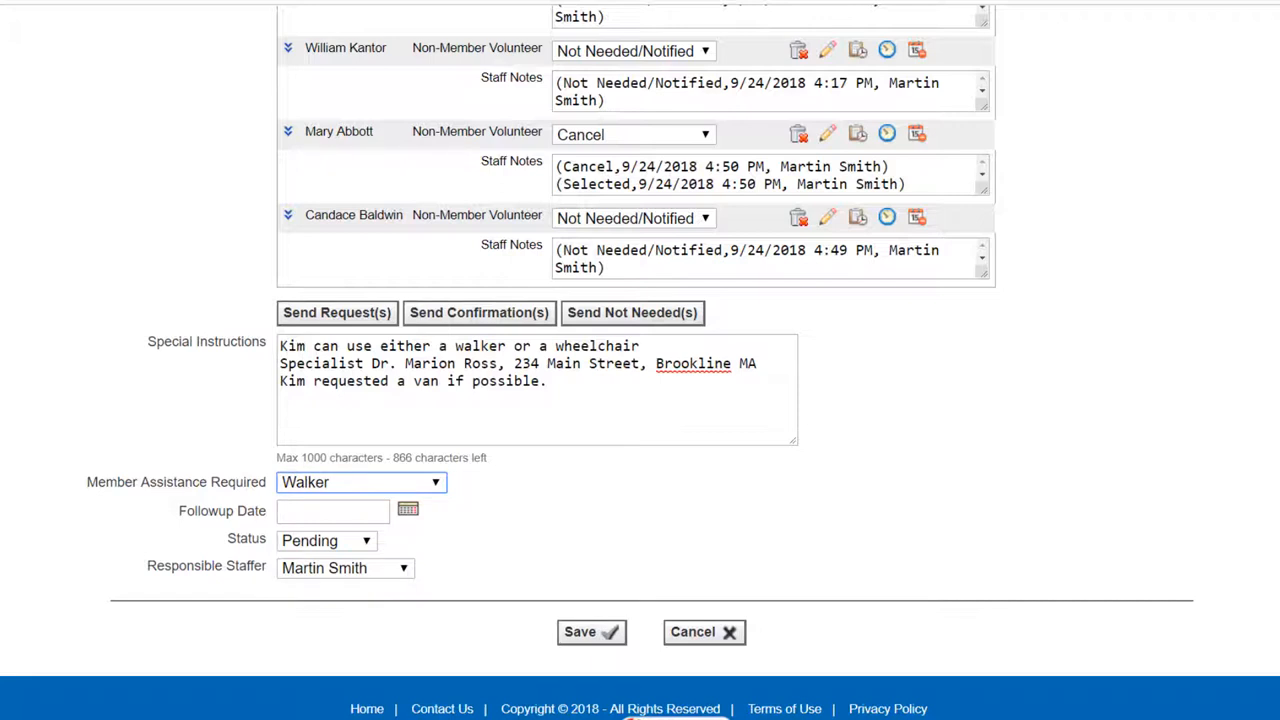
click(408, 511)
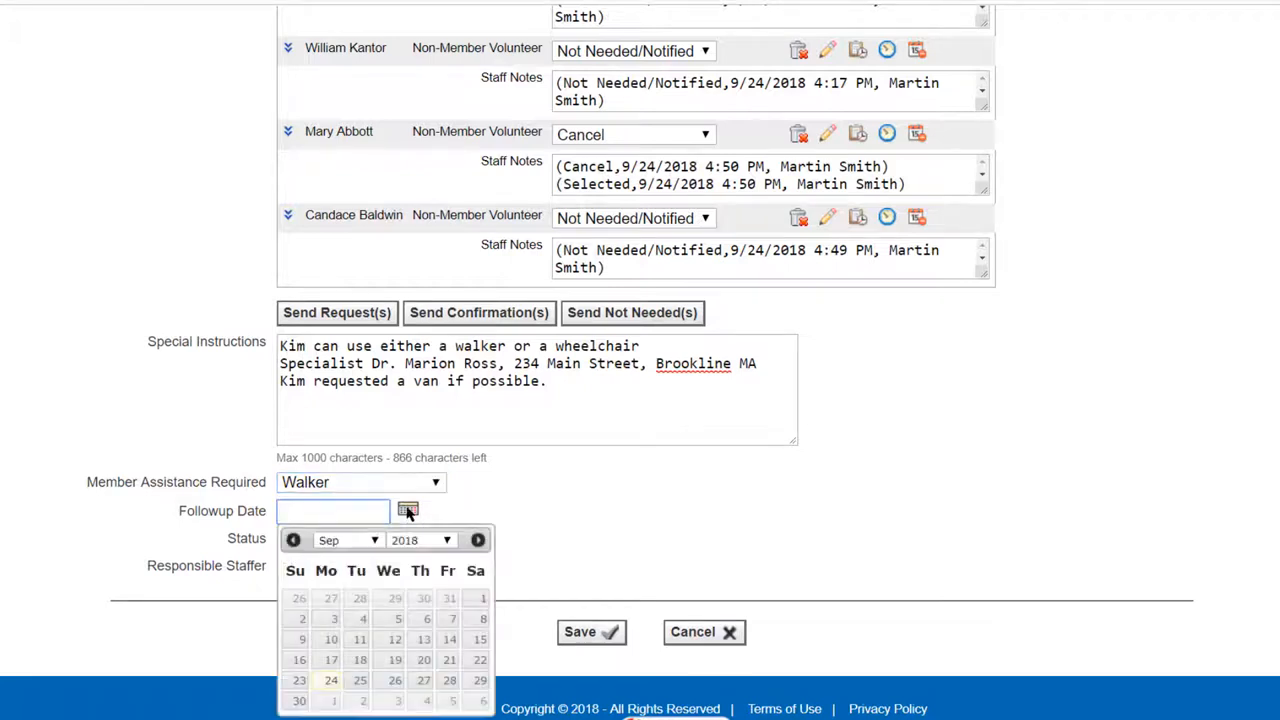
click(427, 702)
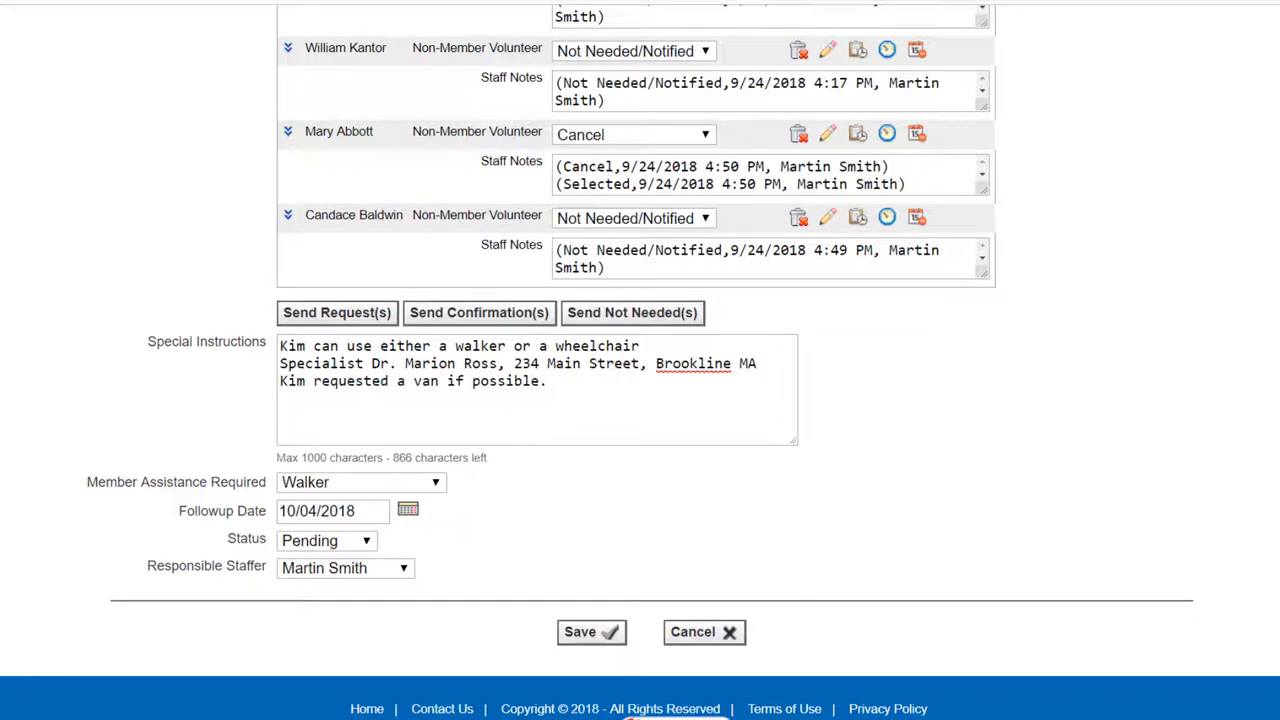
Try the Cancelled status for the request and examine the available cancellation reasons.
click(366, 540)
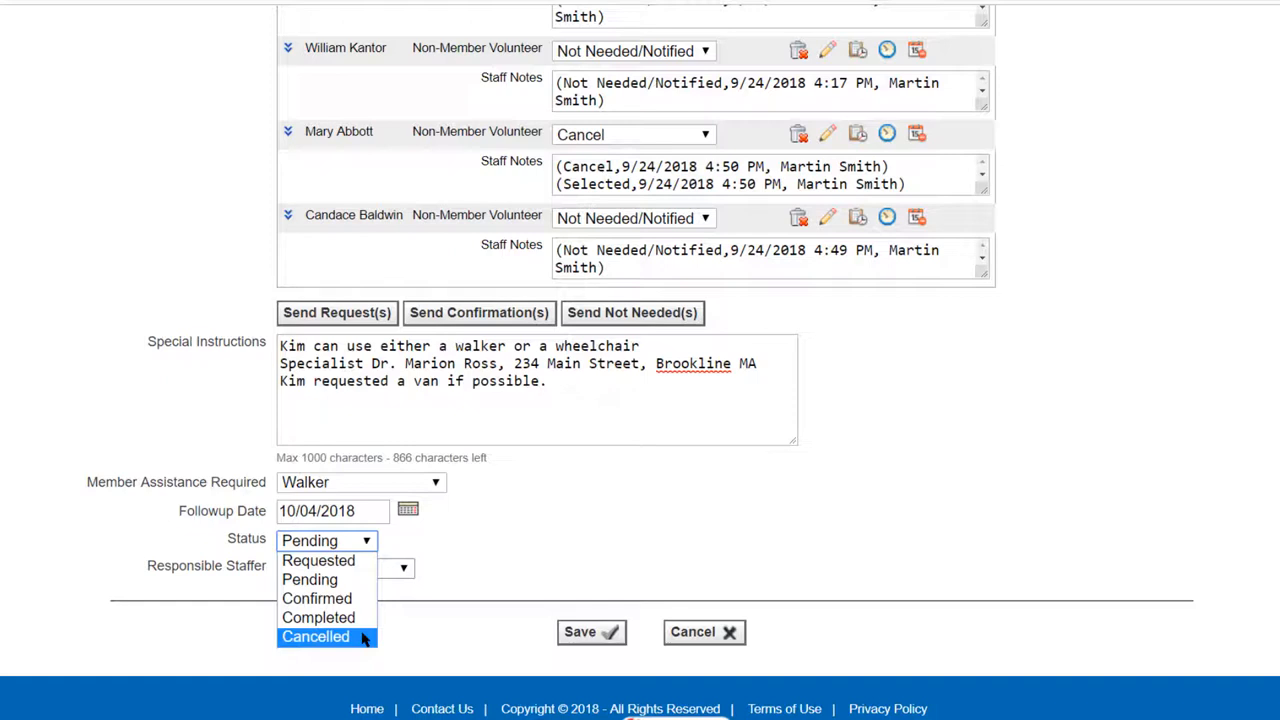
click(338, 638)
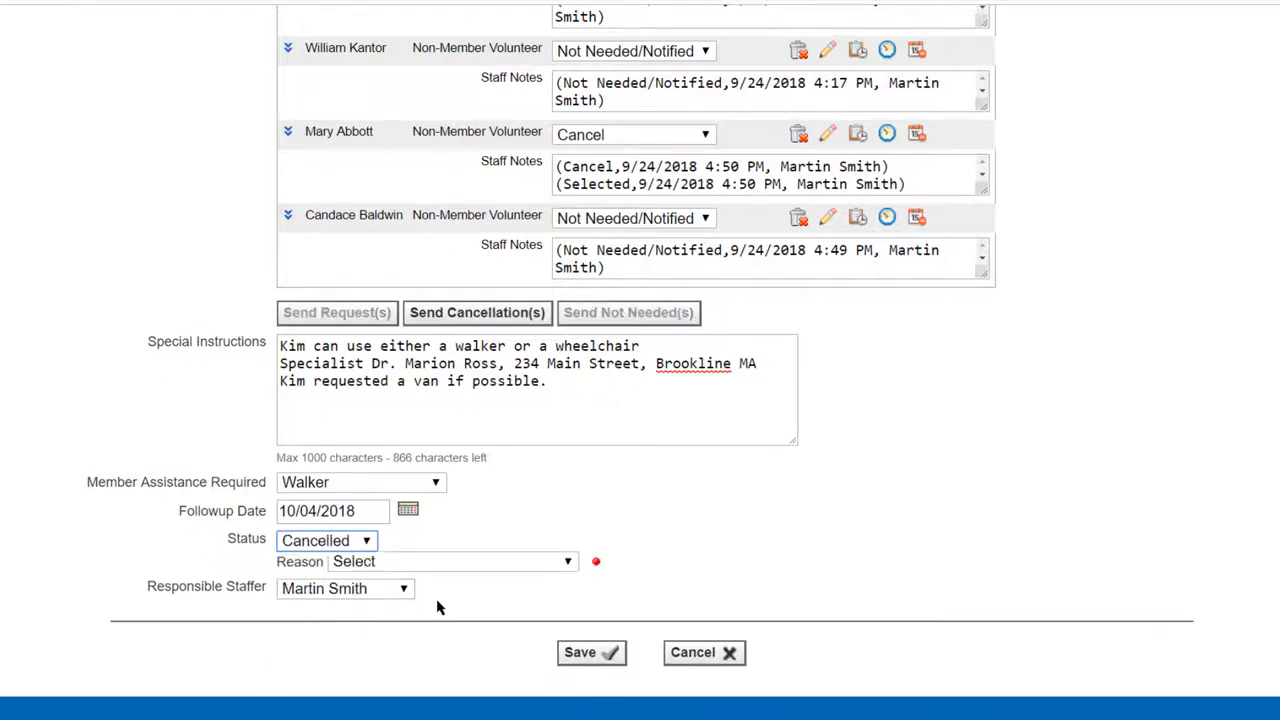
click(567, 563)
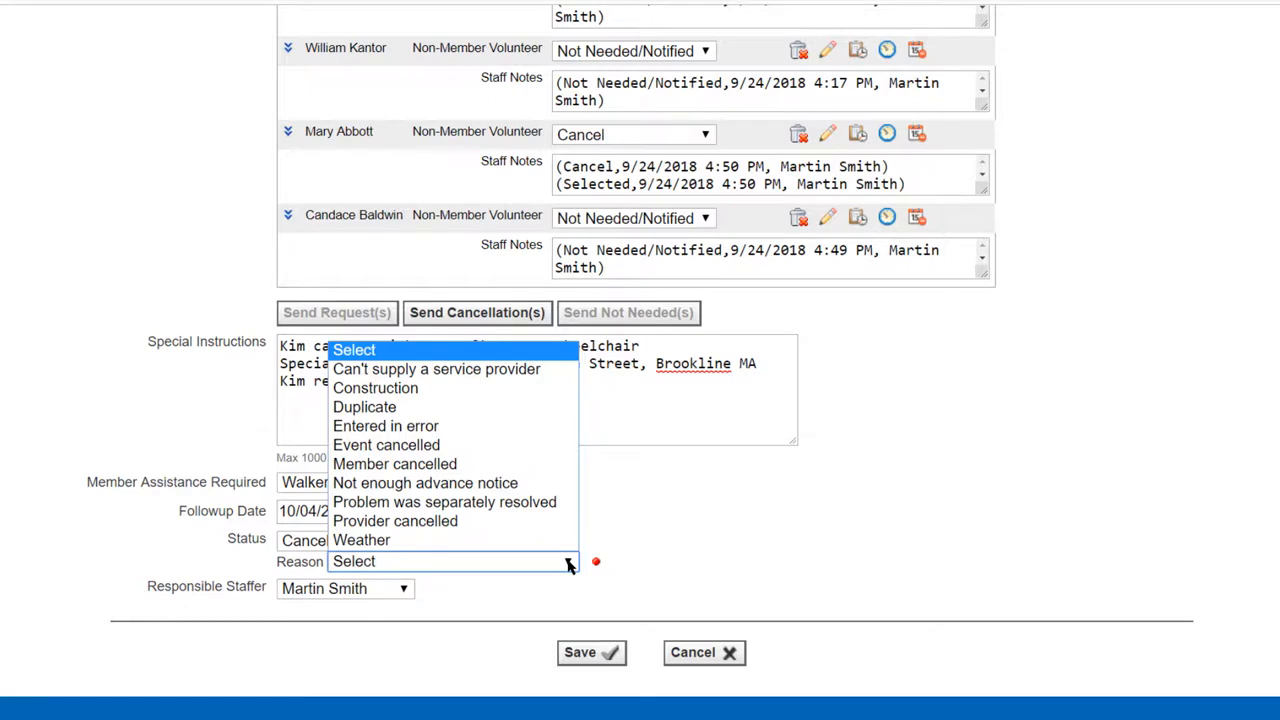
Set the request status to Confirmed.
click(370, 544)
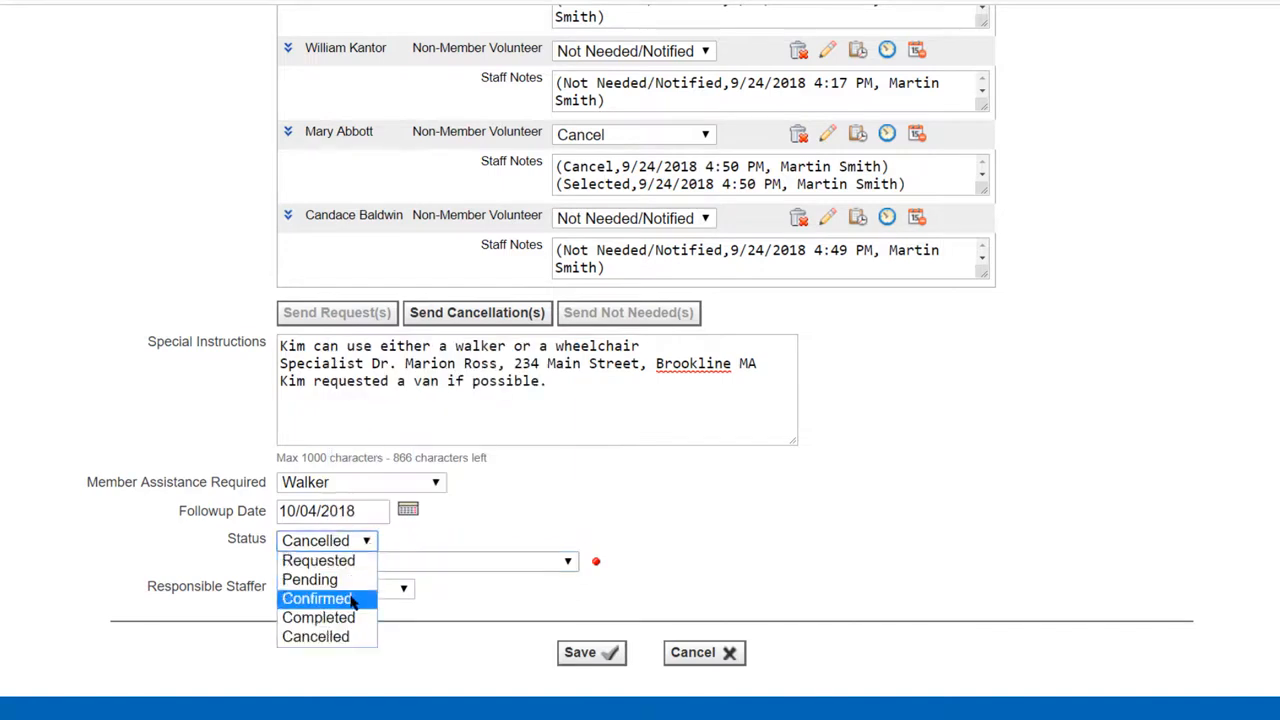
click(352, 599)
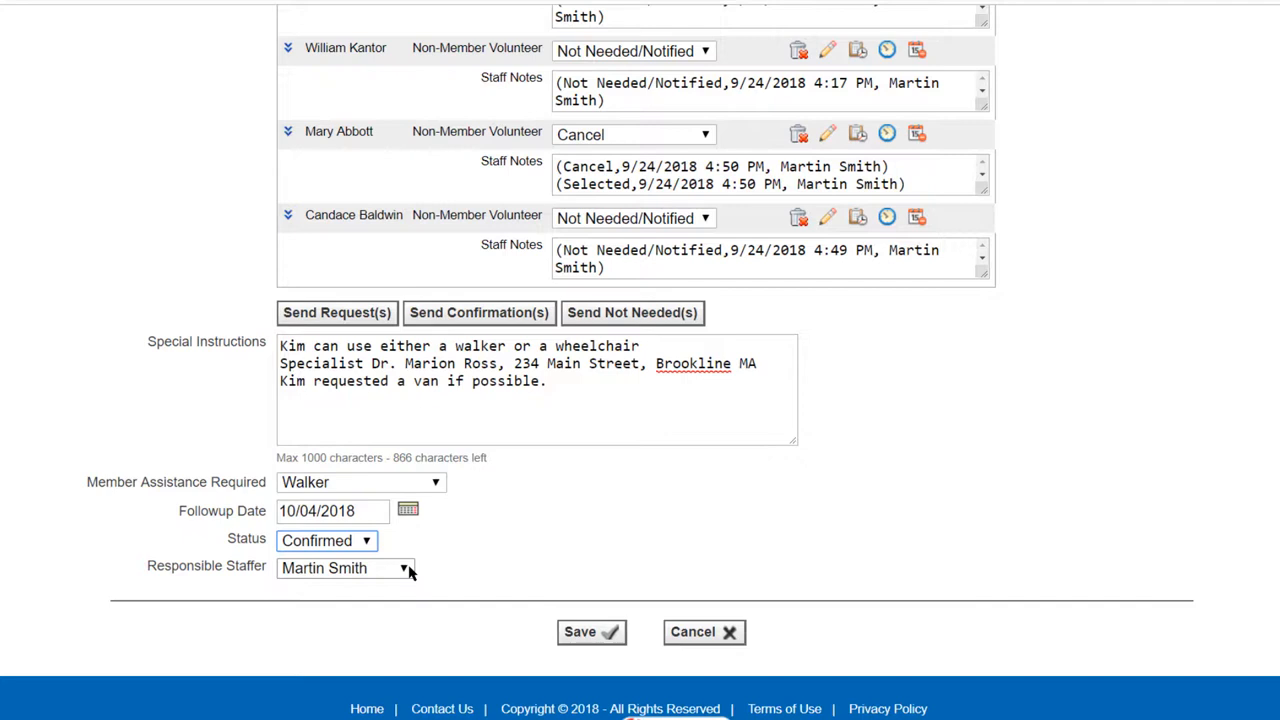
click(367, 541)
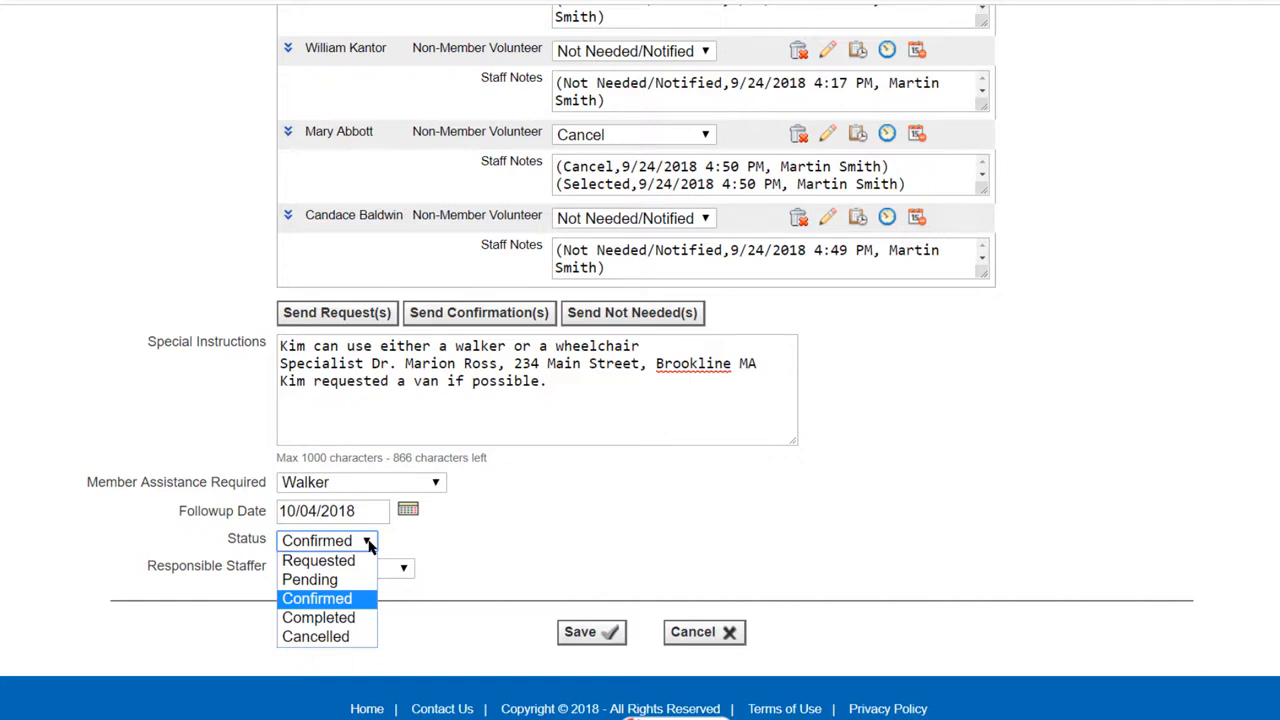
click(366, 600)
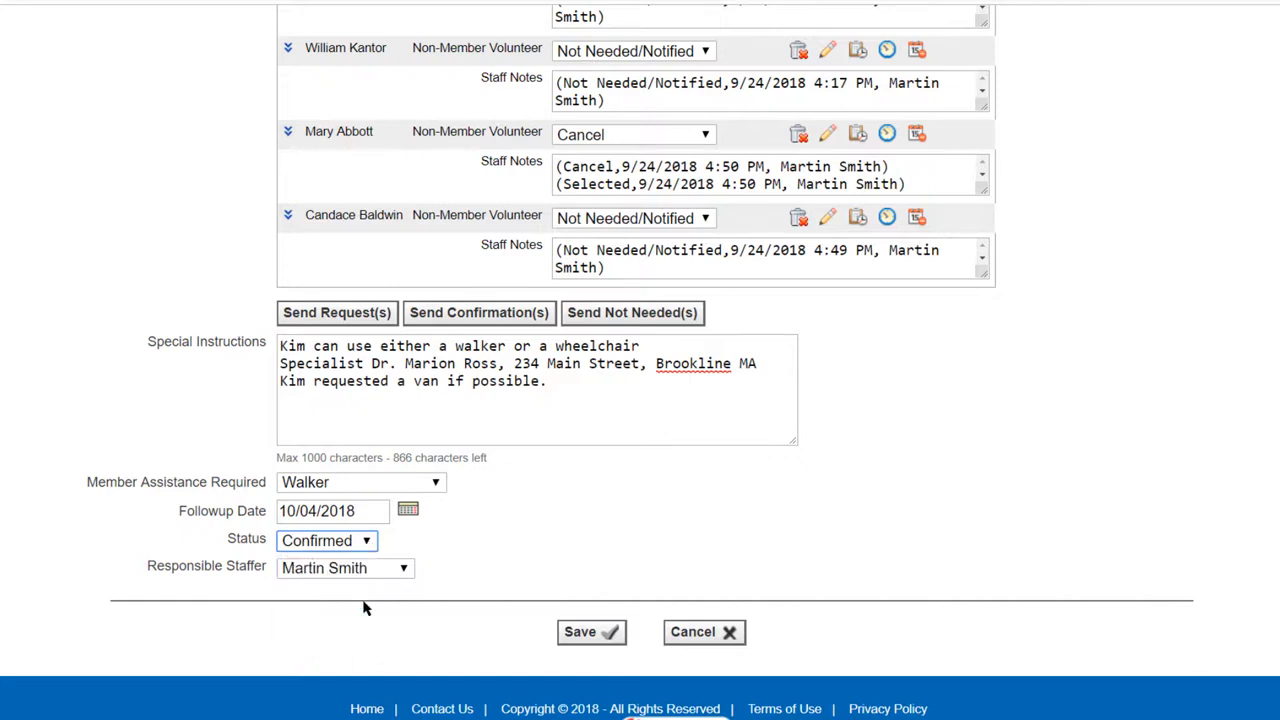
Assign the second listed staffer as the responsible staffer and save the transportation request.
click(405, 570)
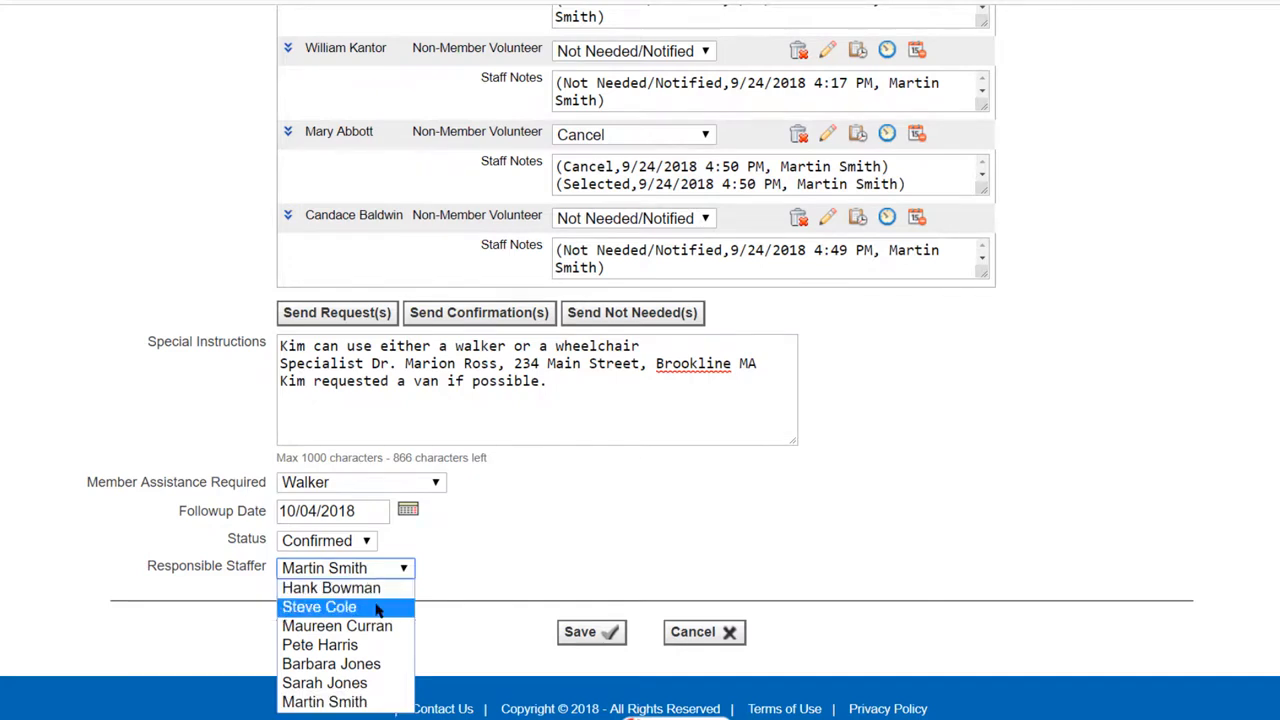
click(377, 607)
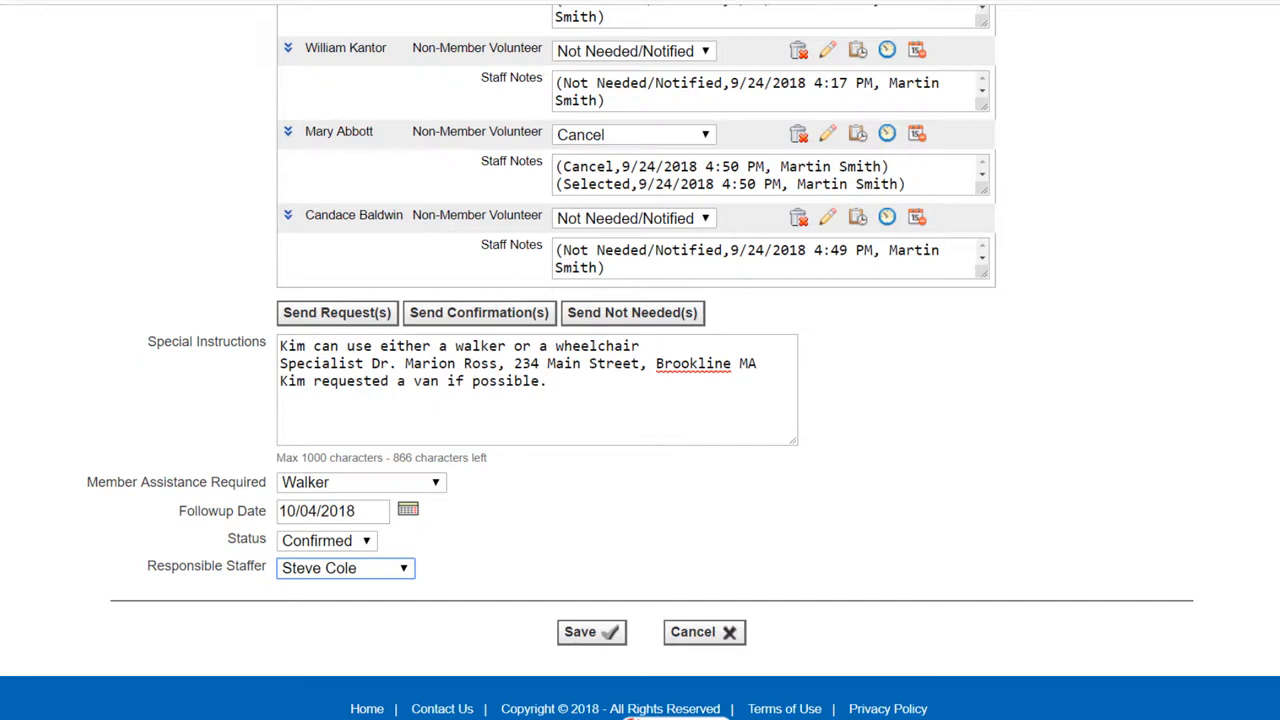
click(598, 636)
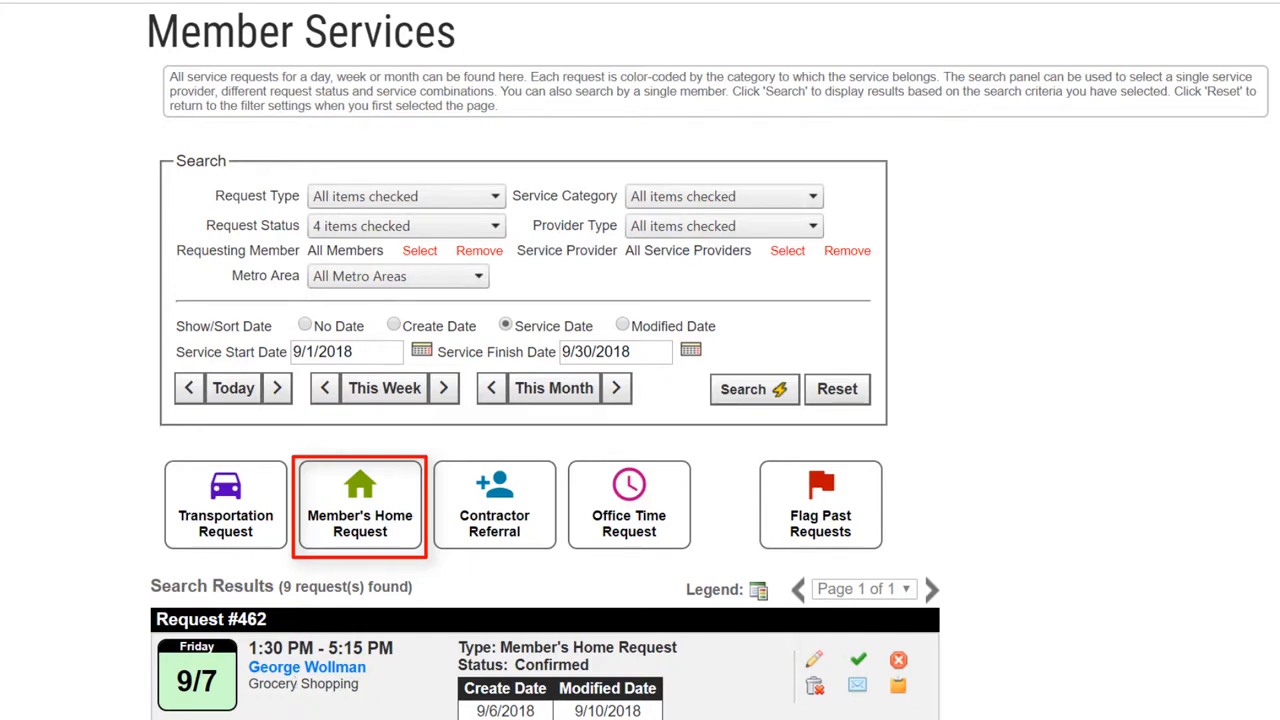
Start a new member's home request and choose the second member matching the last-name search as the requesting member.
click(358, 533)
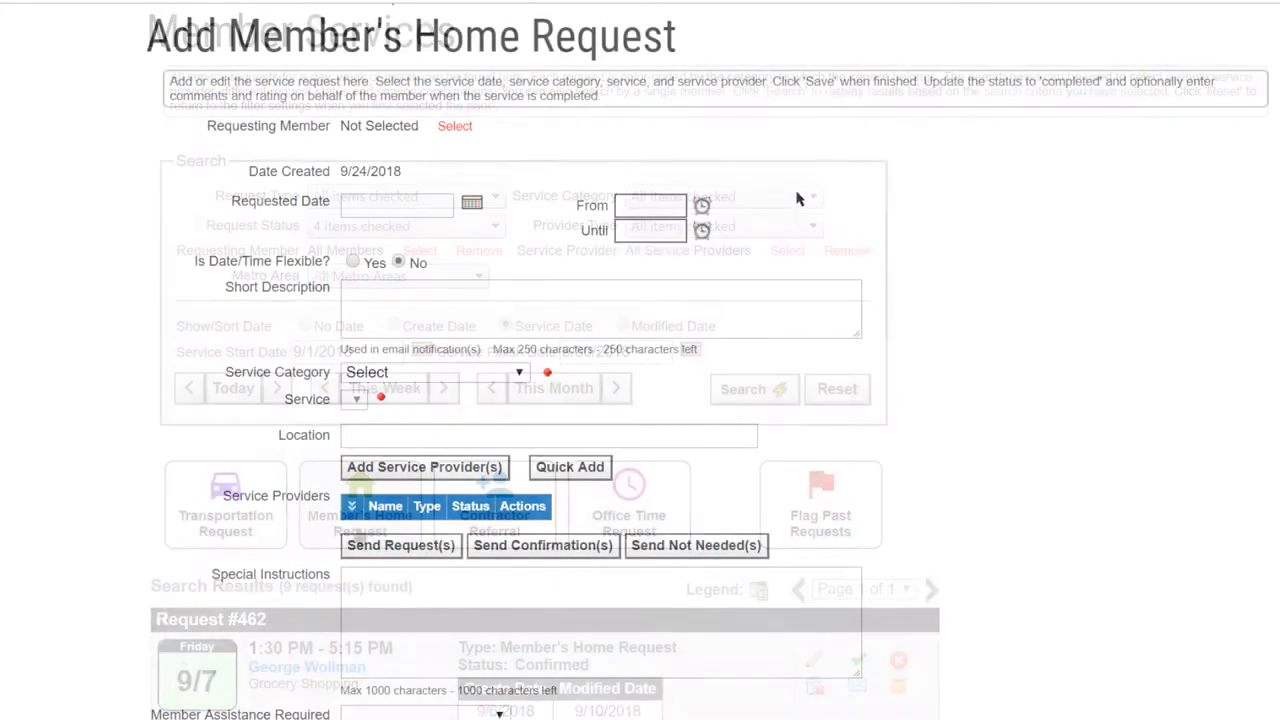
click(455, 127)
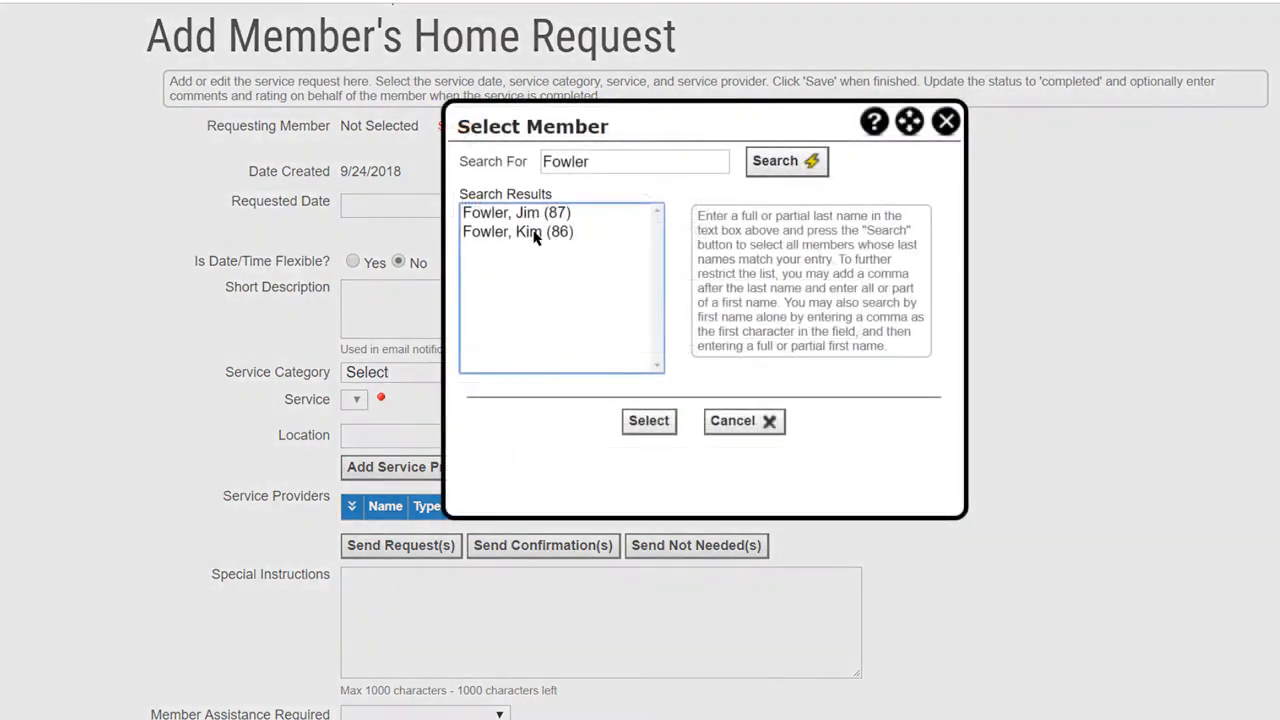
click(535, 233)
click(652, 421)
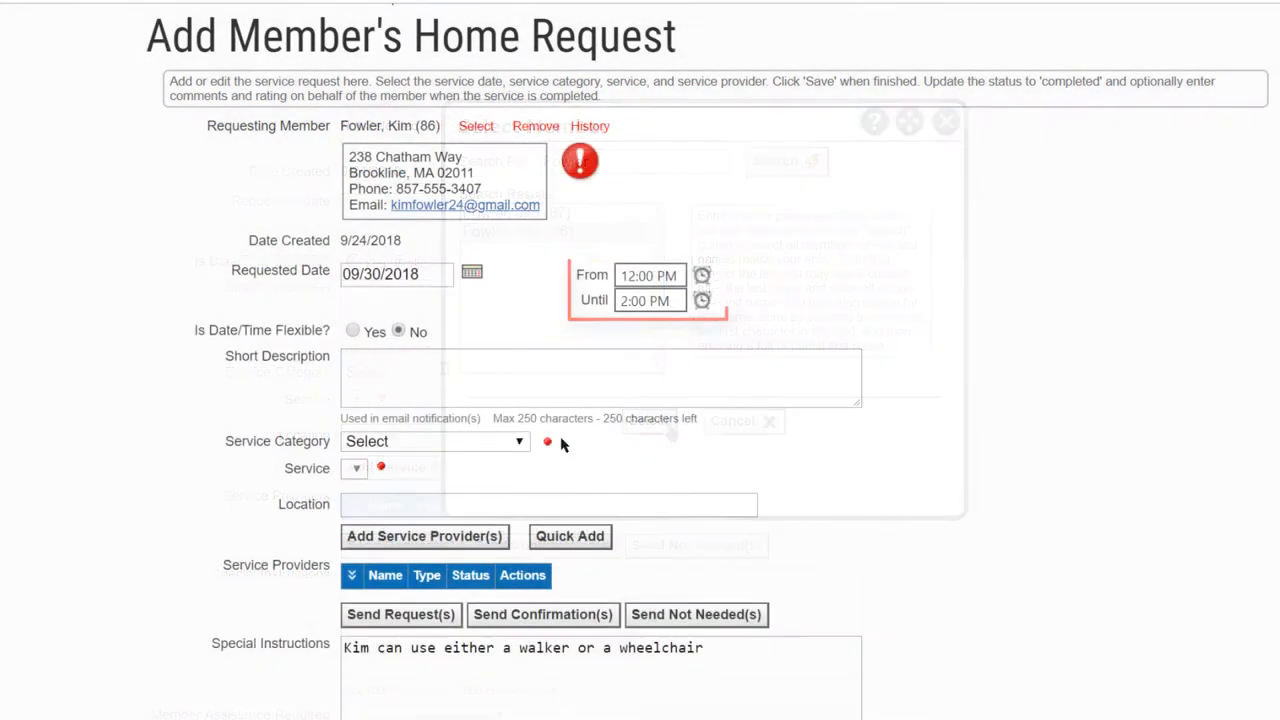
Enter "Light housework" as the short description and set the service to House Cleaning under the Indoor Home Services category.
click(447, 368)
text(Light h)
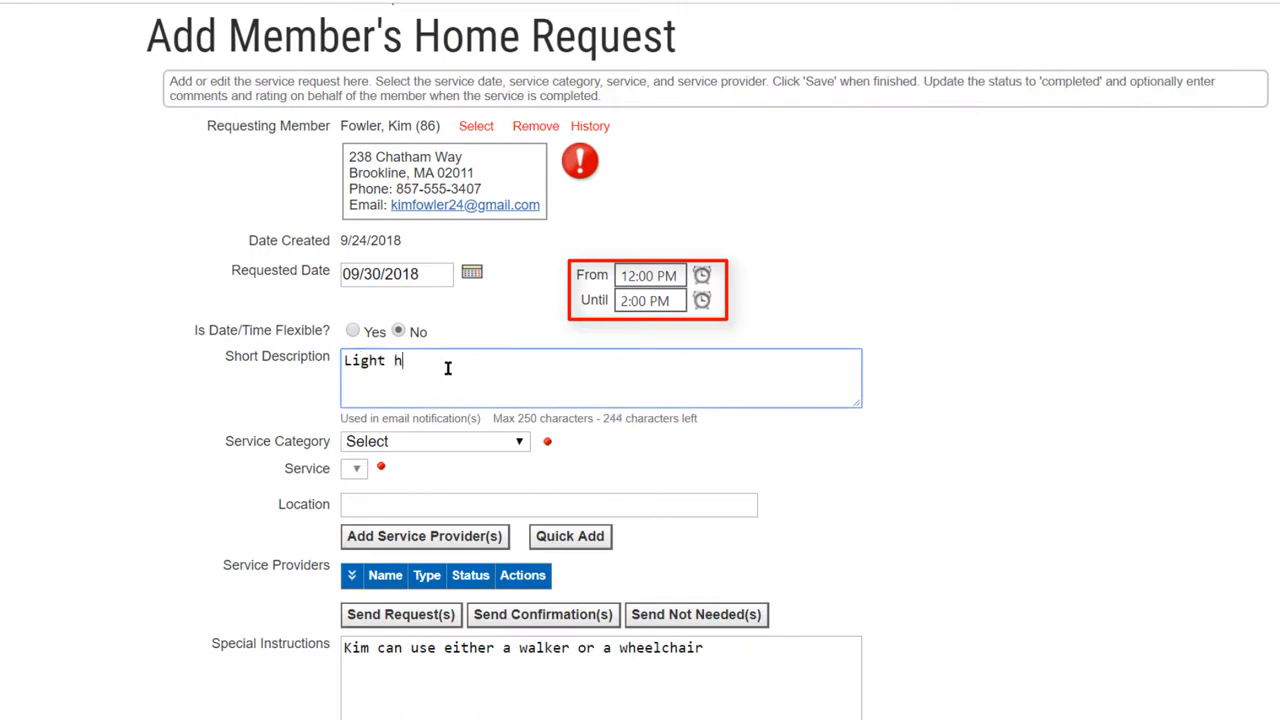
text(ousewor)
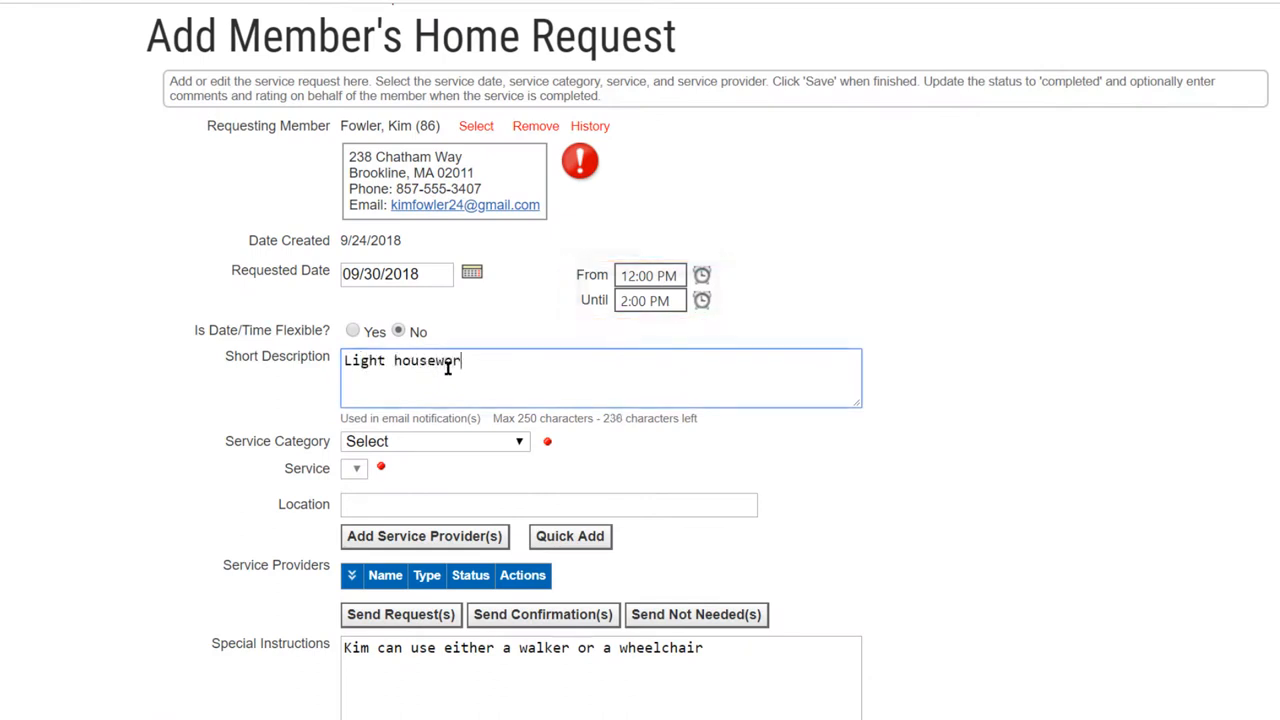
text(k)
click(521, 444)
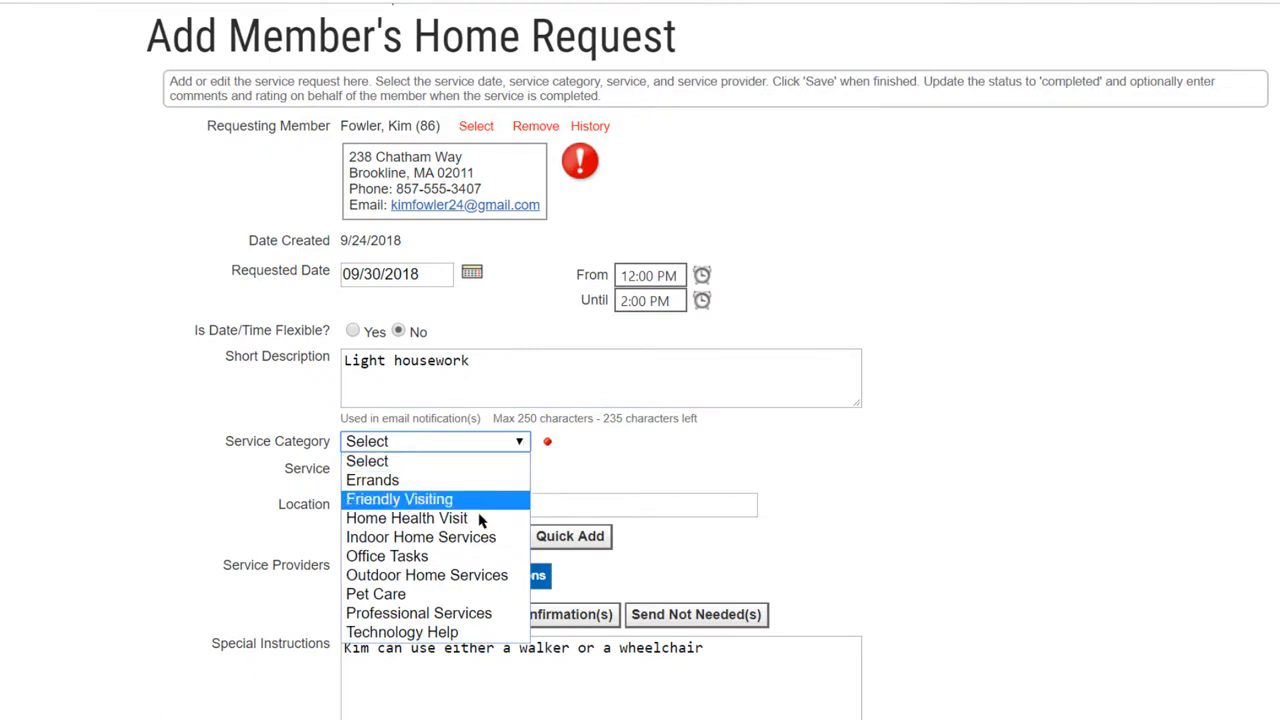
click(476, 538)
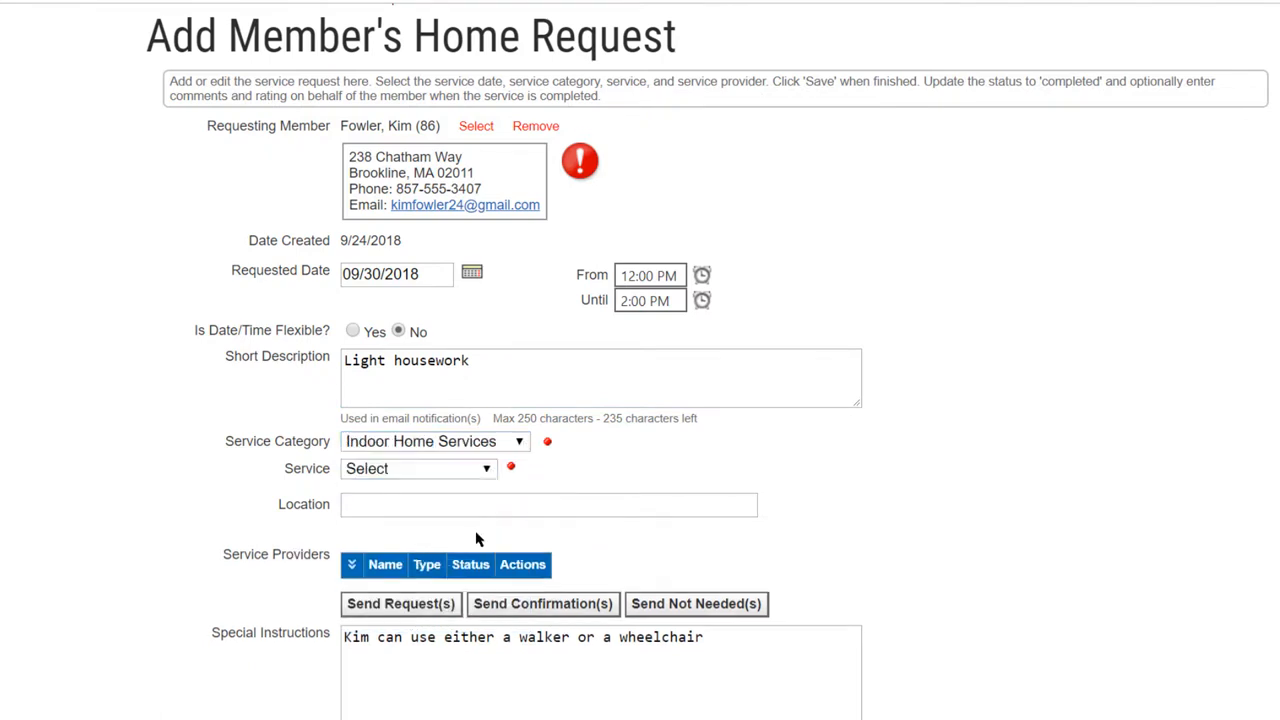
click(488, 470)
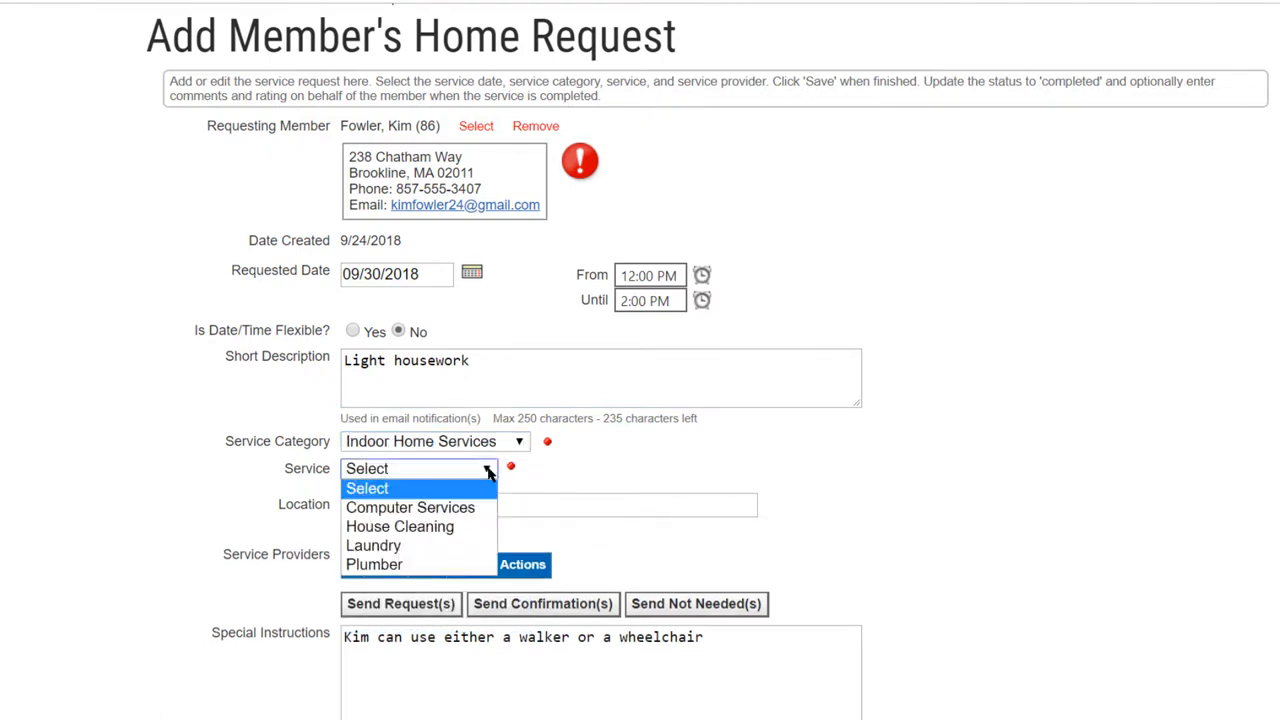
click(467, 535)
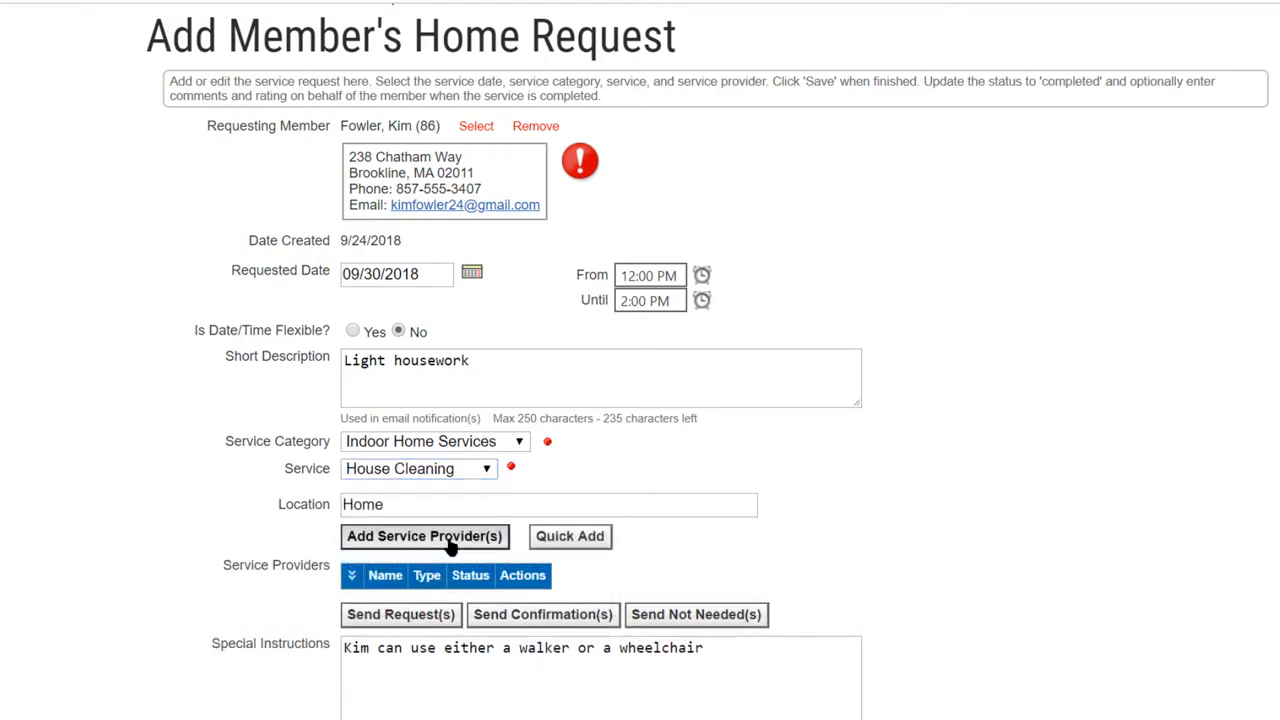
Add Mary's Cleaning Company as the service provider and save the member's home request.
click(449, 540)
click(572, 551)
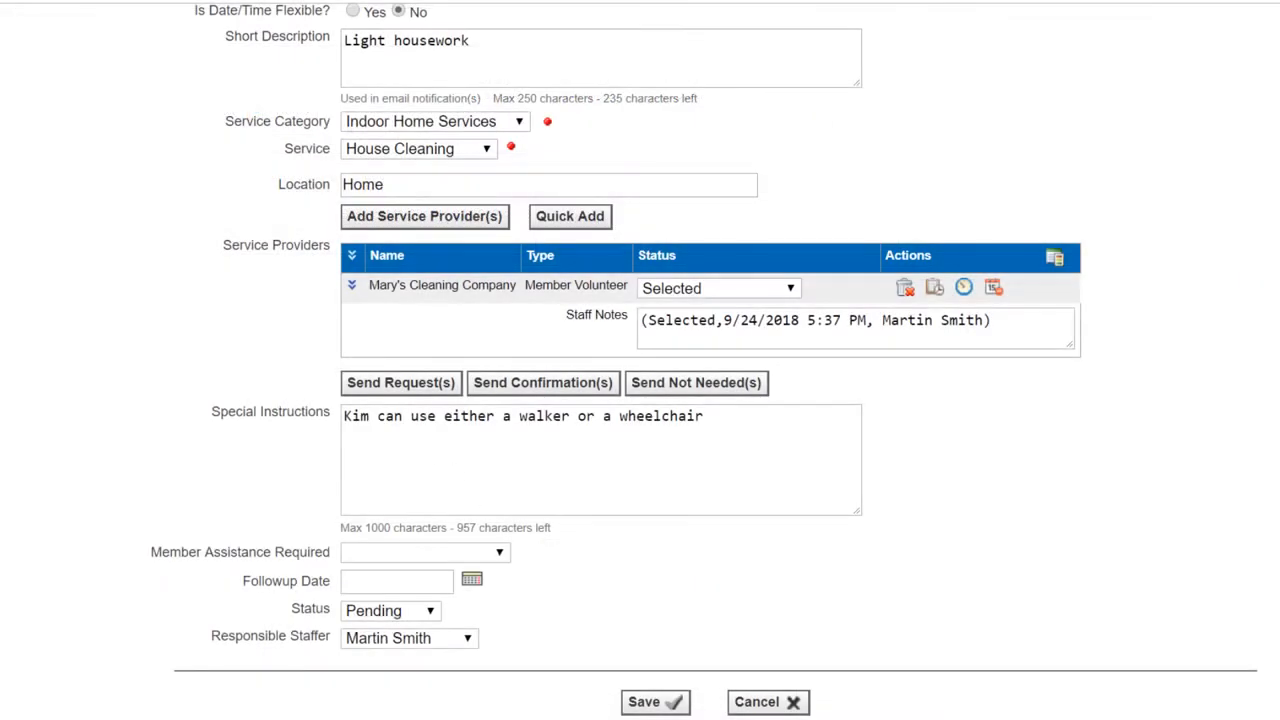
click(655, 702)
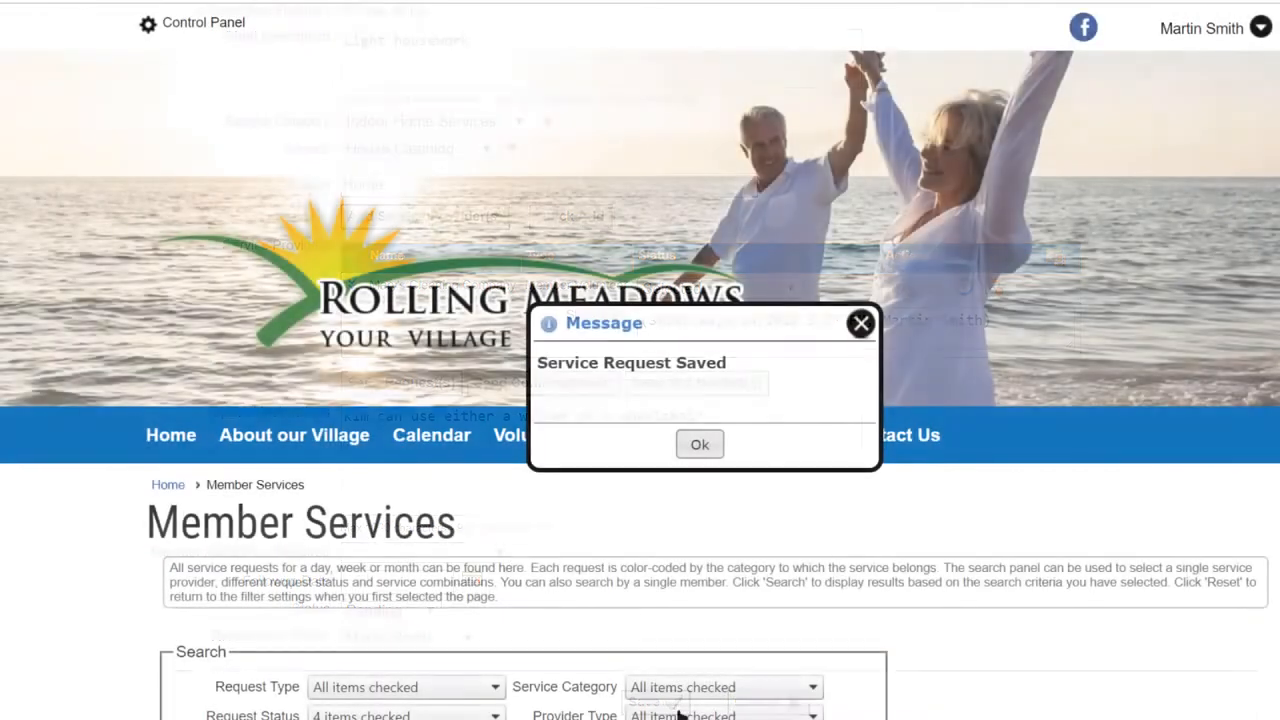